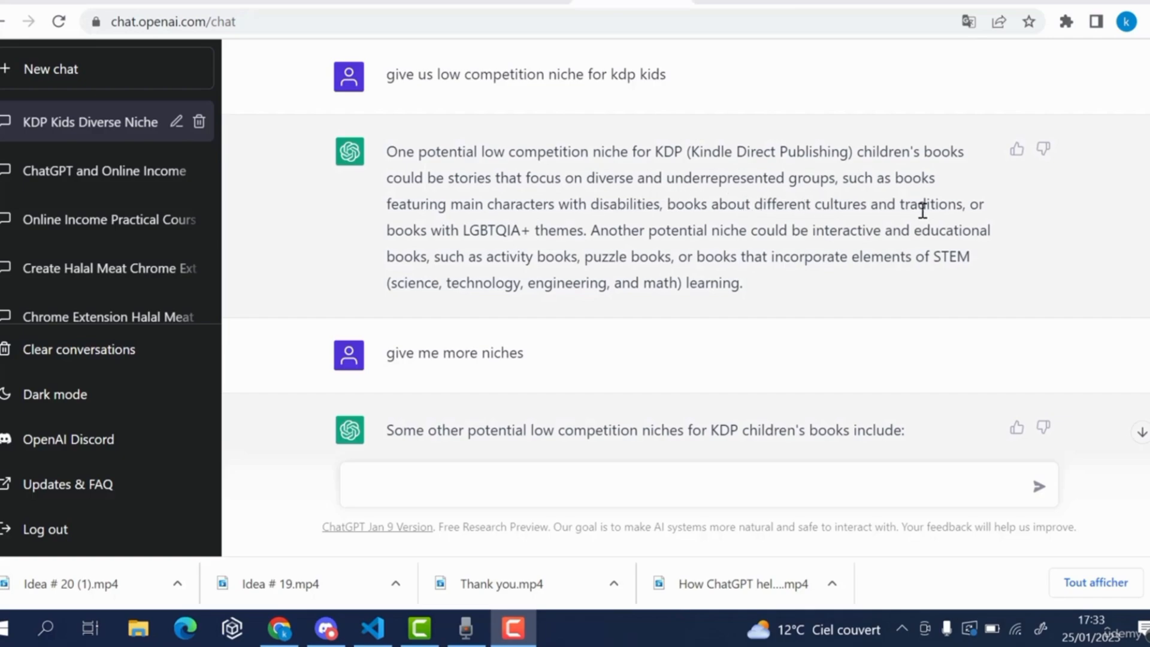
Read through the suggested low-competition niches for KDP children's books in the conversation
click(1128, 247)
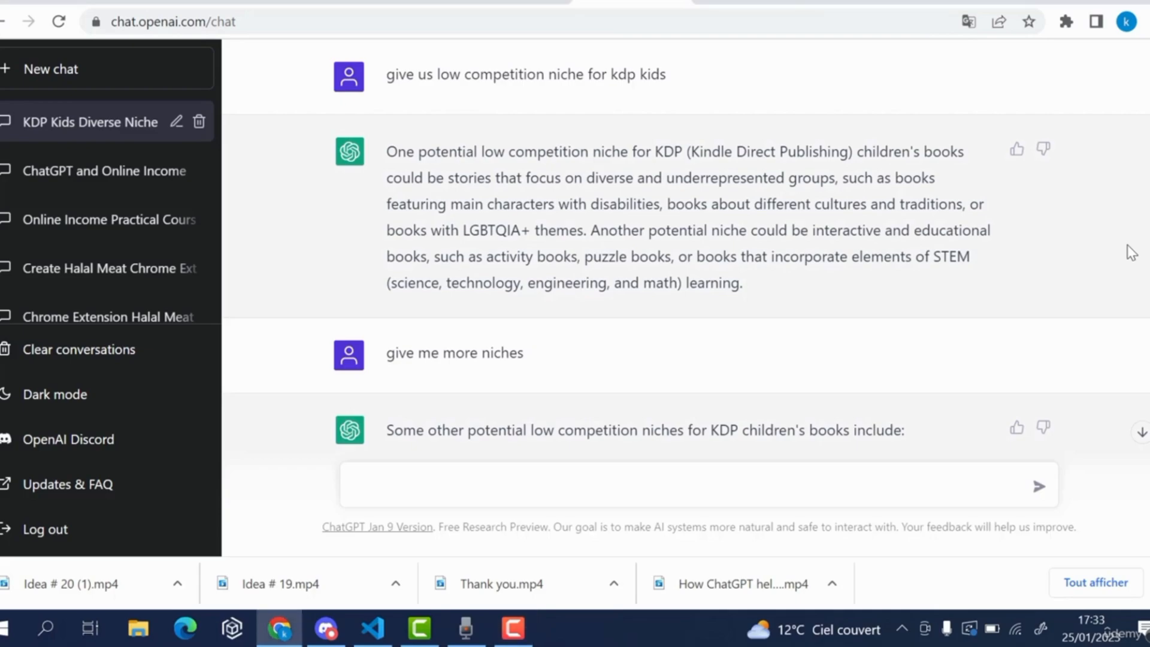
scroll(1131, 251, down, 5)
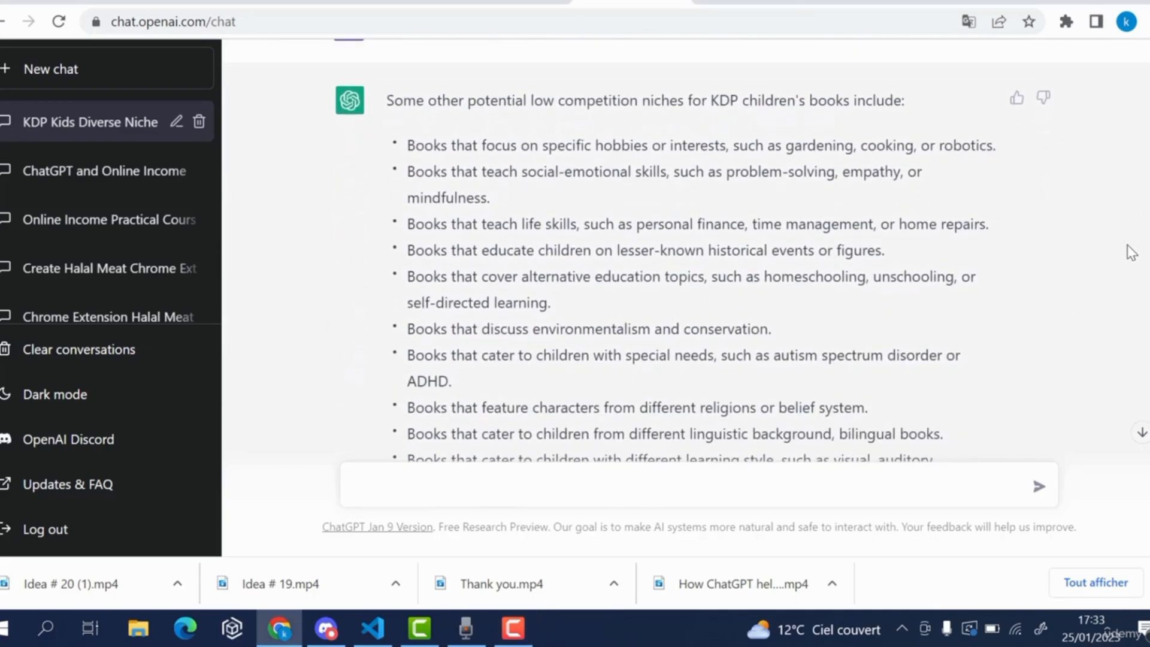
scroll(1131, 252, down, 2)
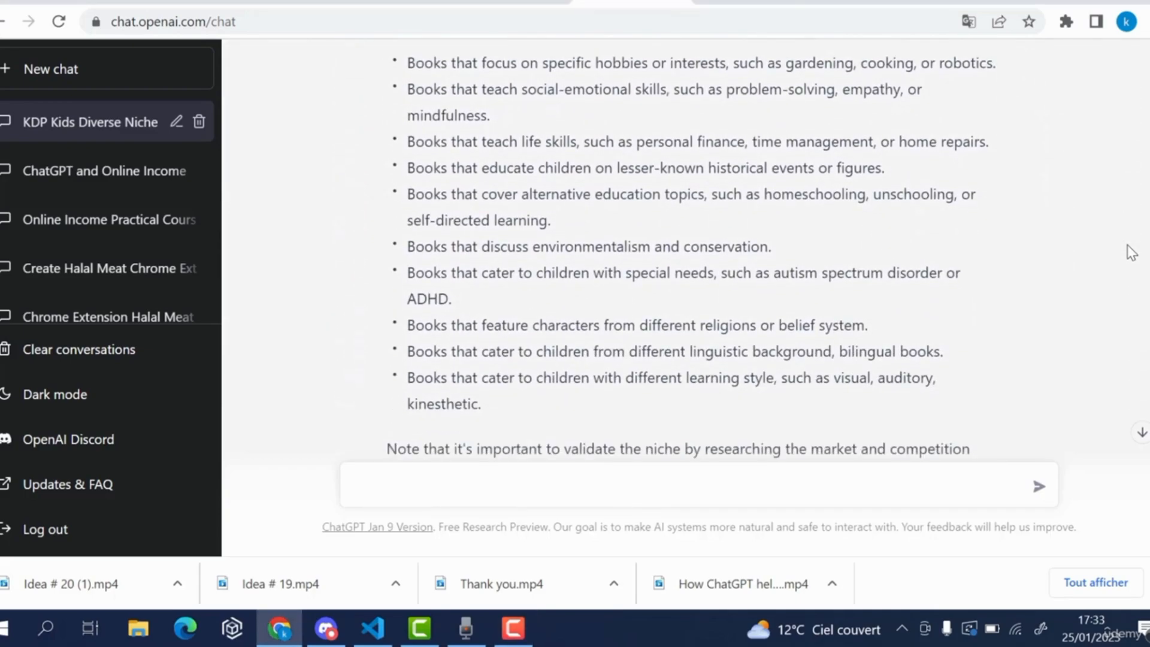
scroll(1131, 252, up, 1)
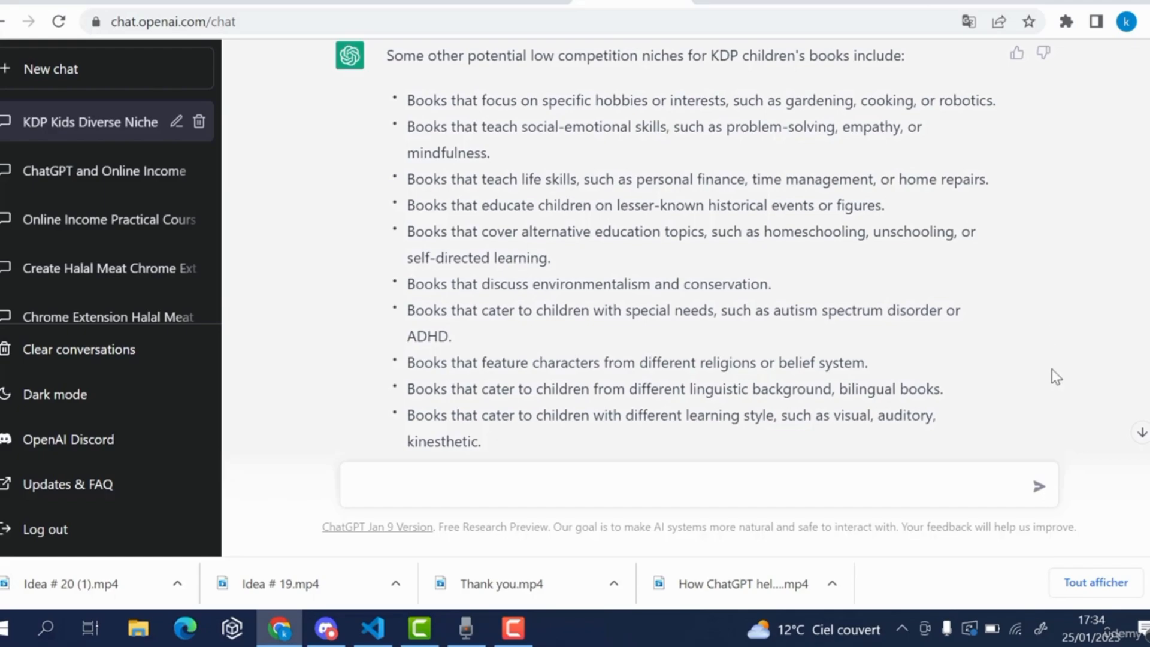
Read the generated kids' book about saving and spending, from its life-skills prompt to the closing paragraph on activities and games
scroll(1086, 397, down, 8)
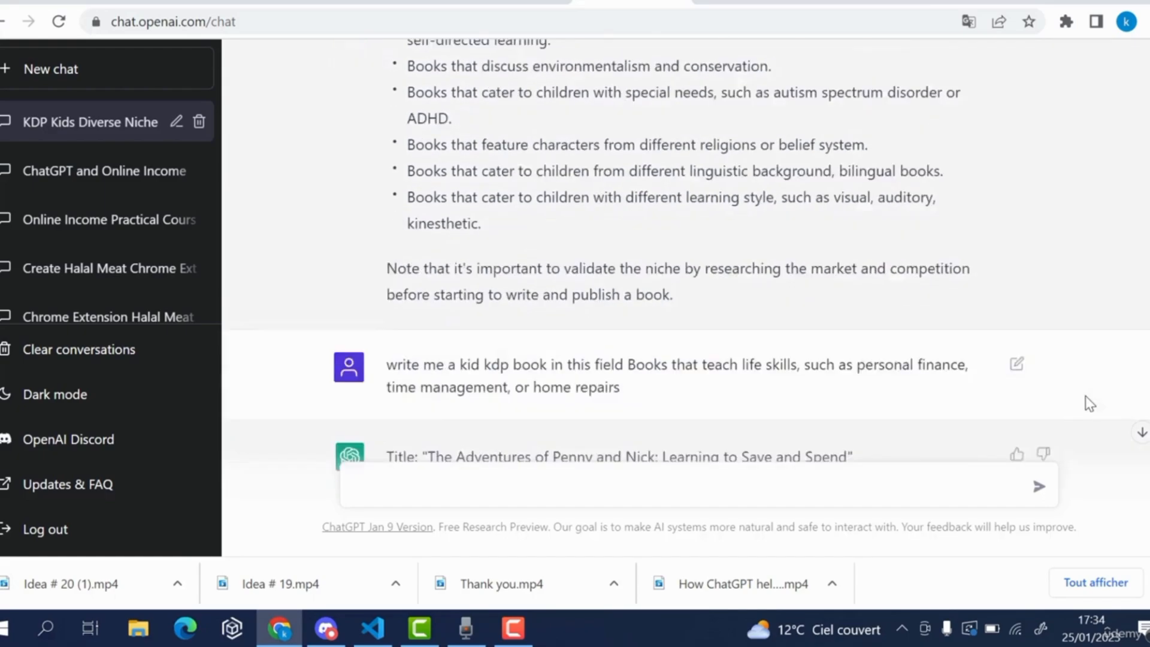
scroll(1085, 397, up, 1)
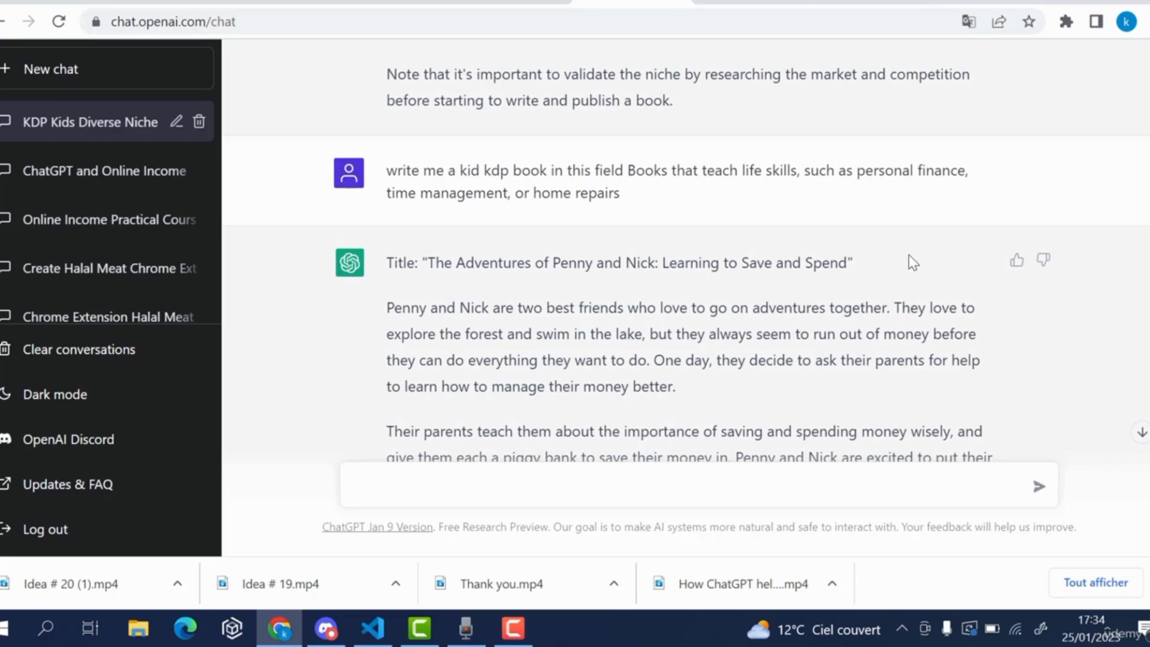
scroll(909, 256, down, 2)
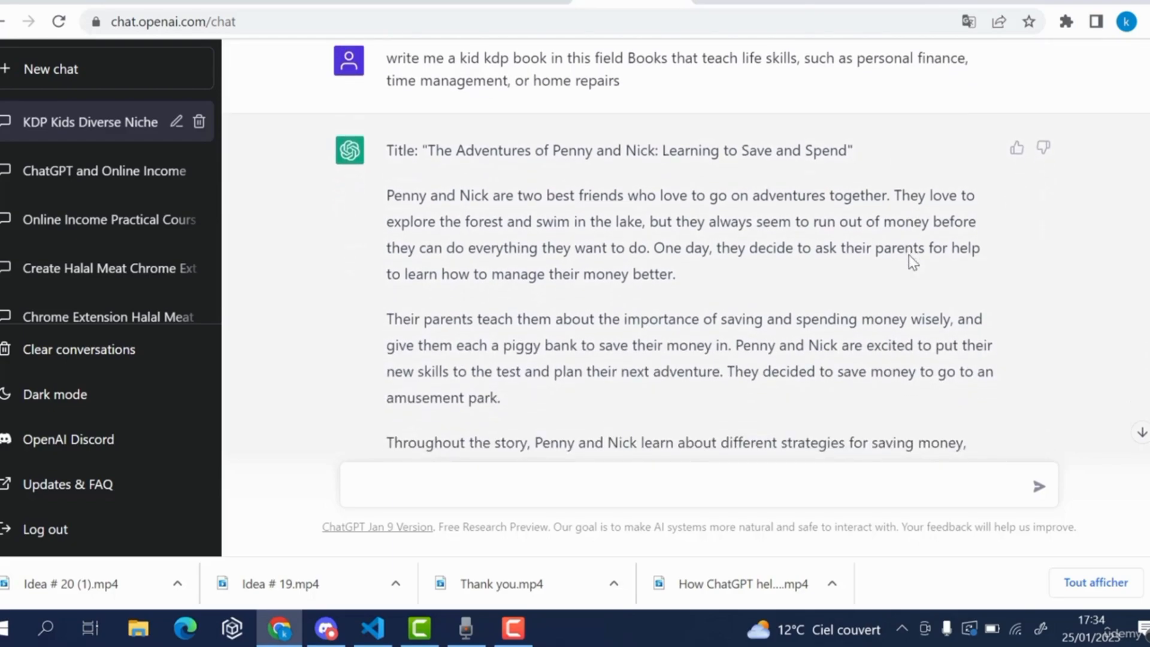
scroll(908, 254, down, 1)
scroll(908, 254, up, 1)
scroll(1072, 296, down, 2)
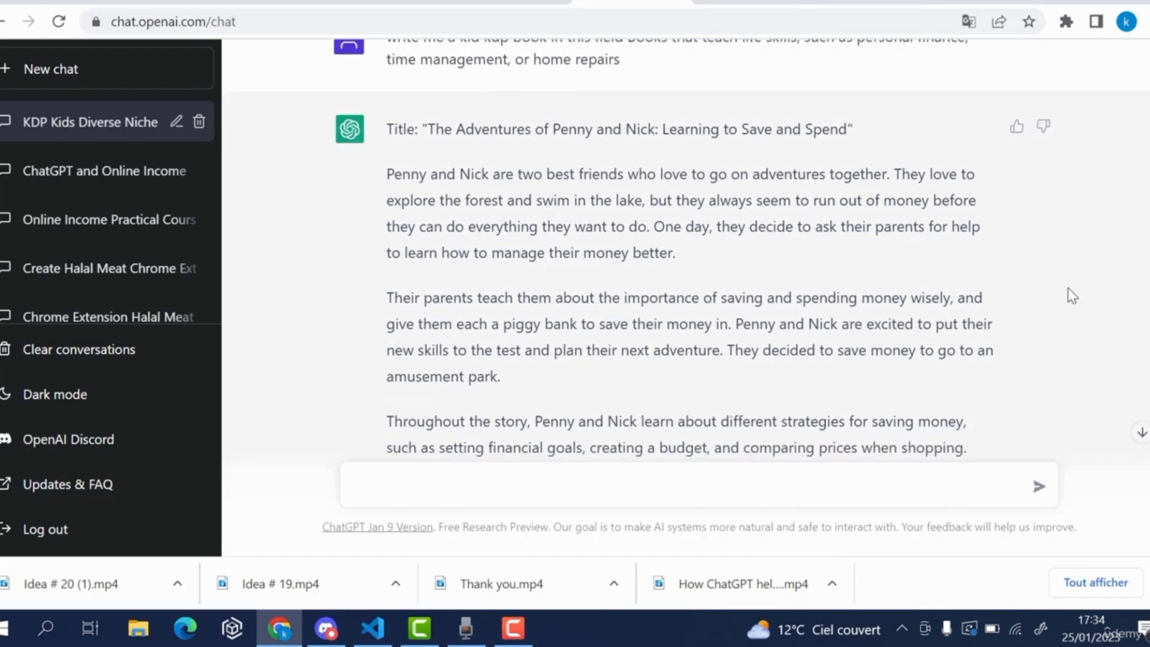
scroll(1073, 296, down, 8)
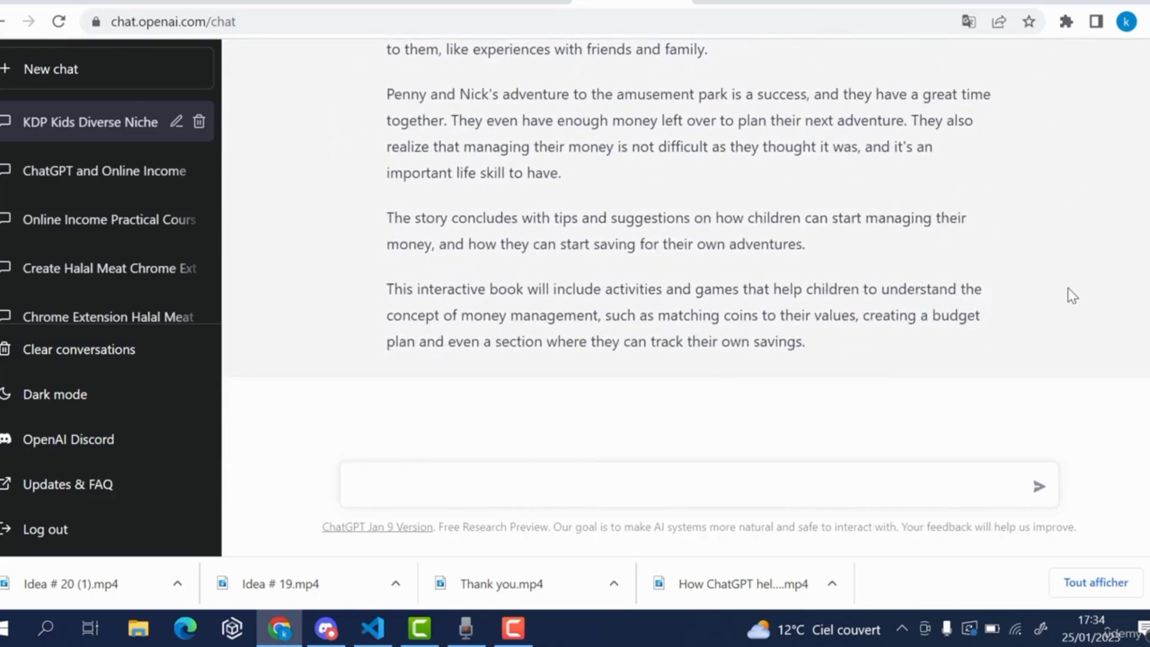
scroll(1073, 295, up, 6)
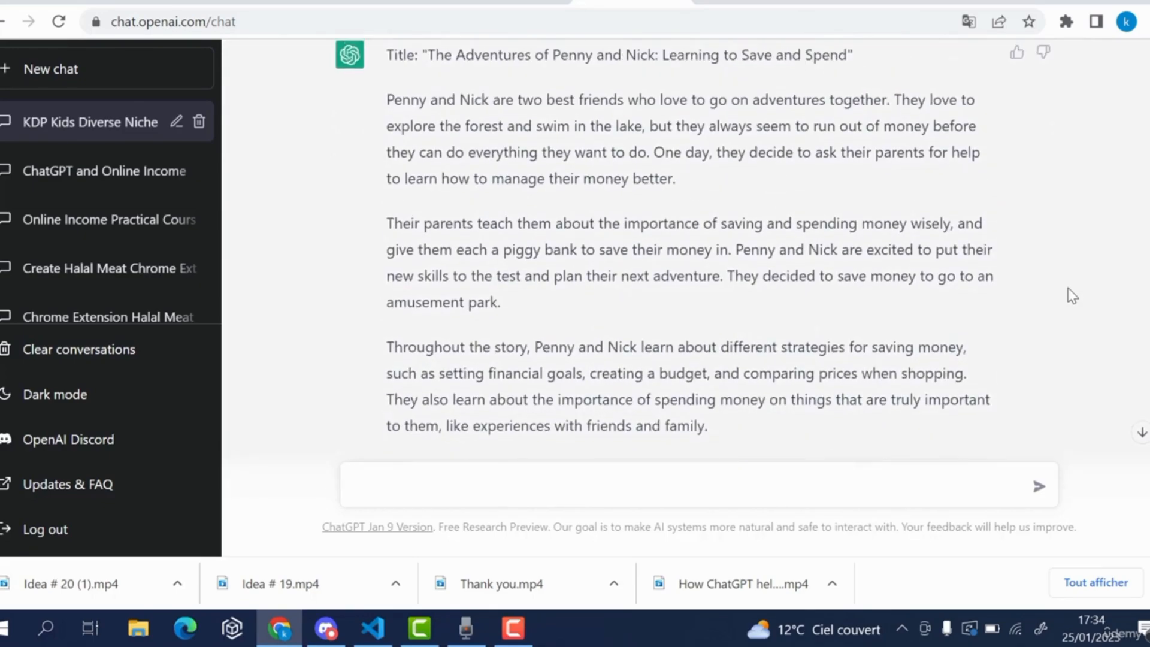
scroll(1072, 296, up, 1)
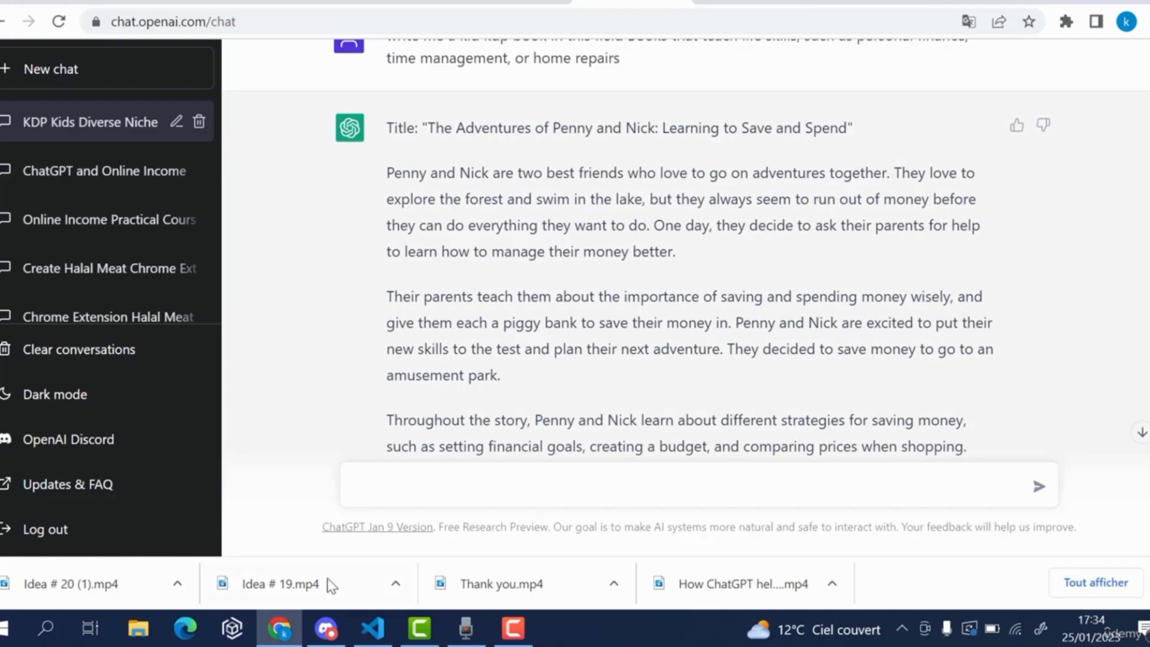
Switch to Discord, dismiss the news notice, and open the BlueWillow server's branch-15 channel to browse its recent images
click(327, 644)
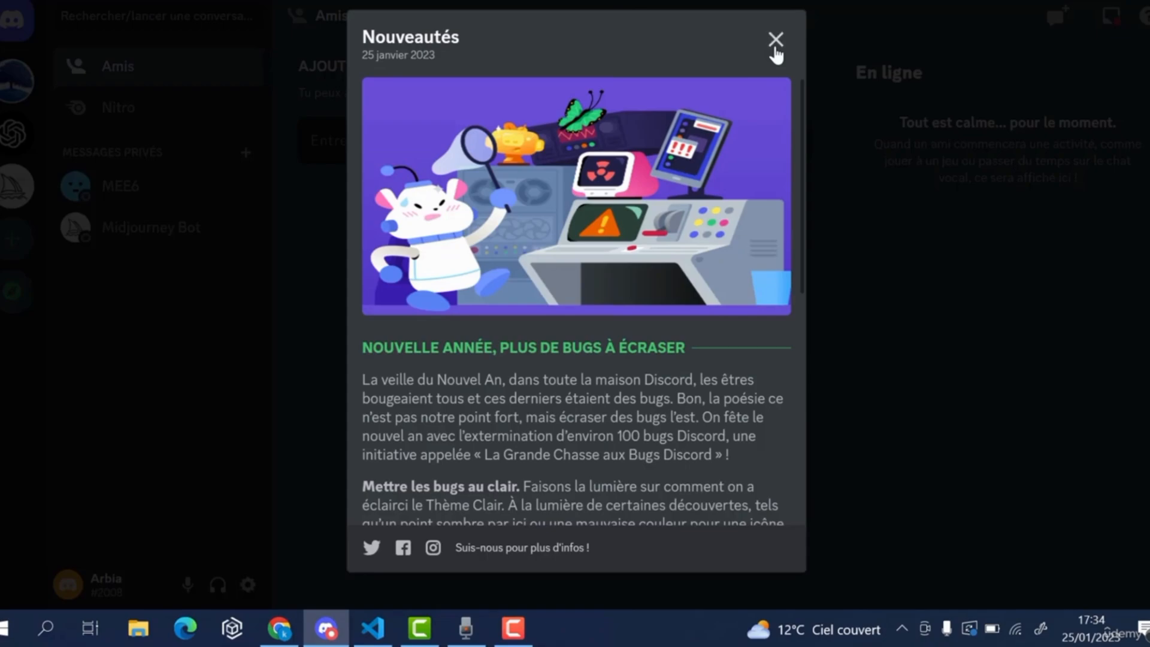
click(774, 46)
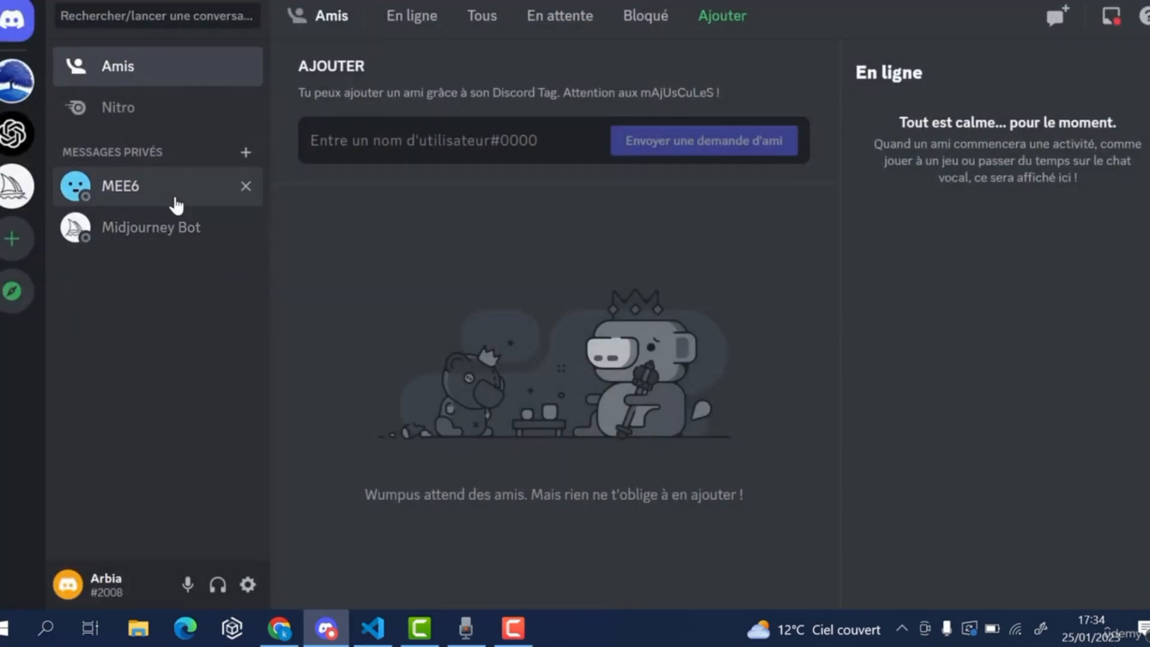
click(13, 84)
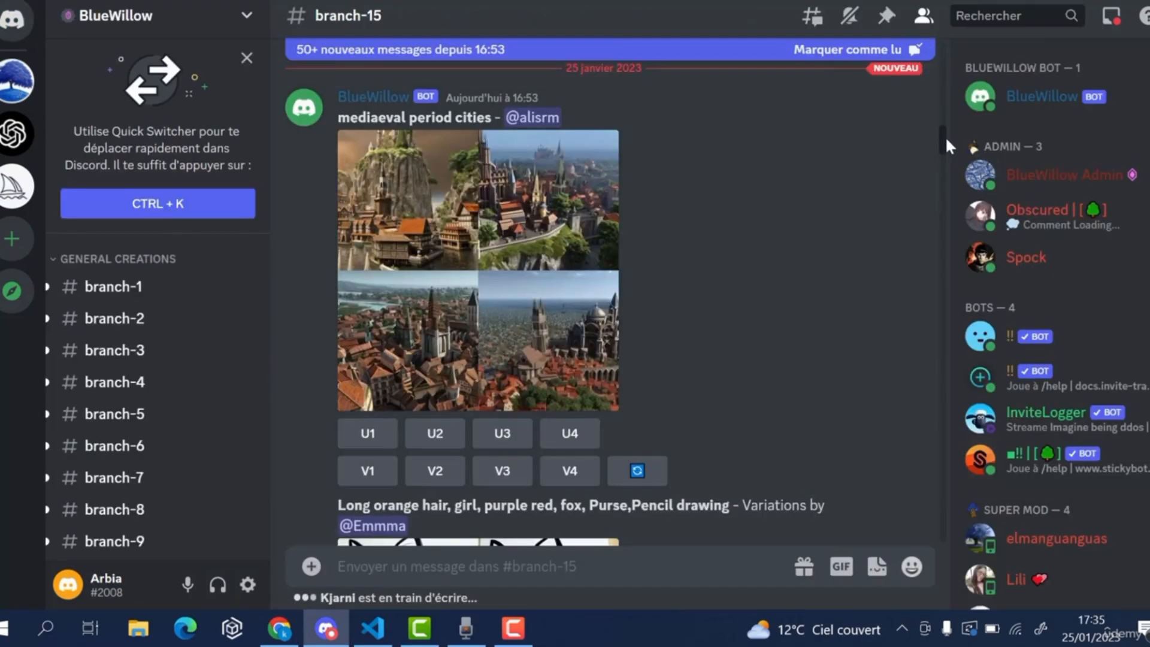
drag(940, 139, 947, 434)
Submit the BlueWillow /imagine command with the prompt "2 boys aged 7 year old with black backgroung in cartoon style"
click(588, 571)
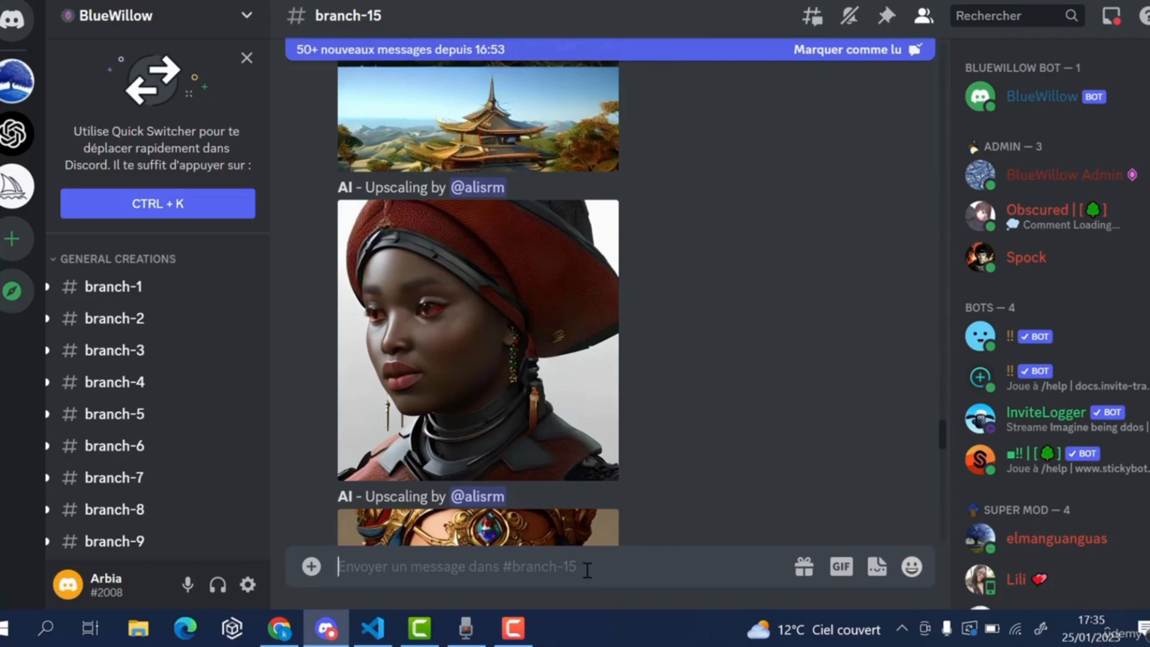
text(/)
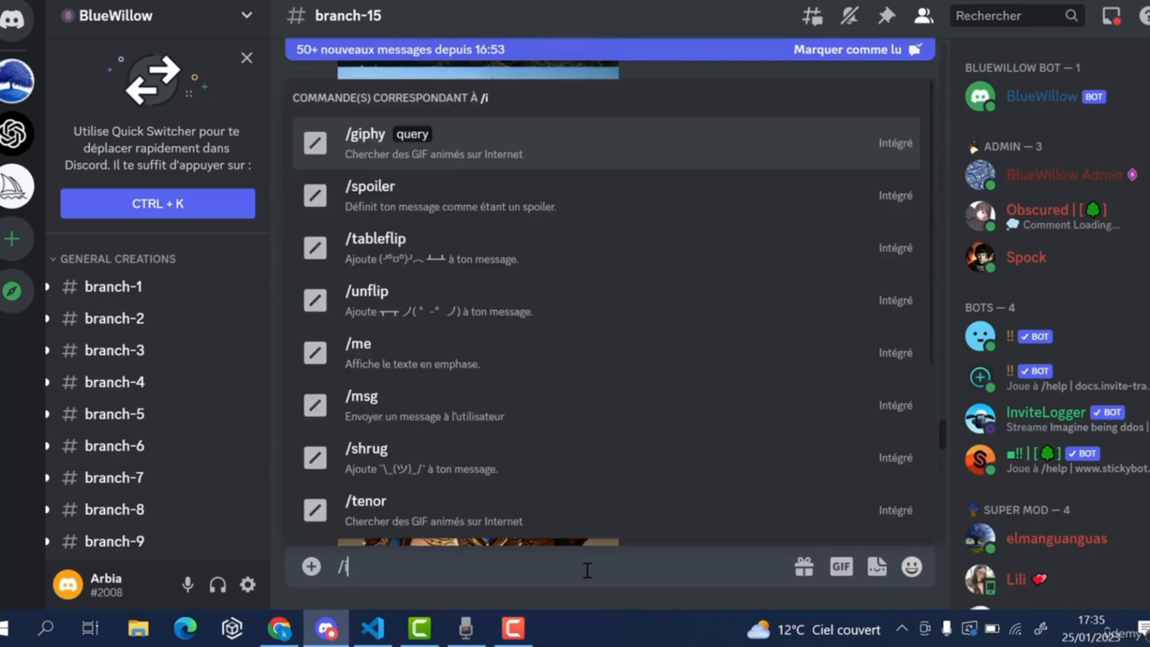
text(imagine)
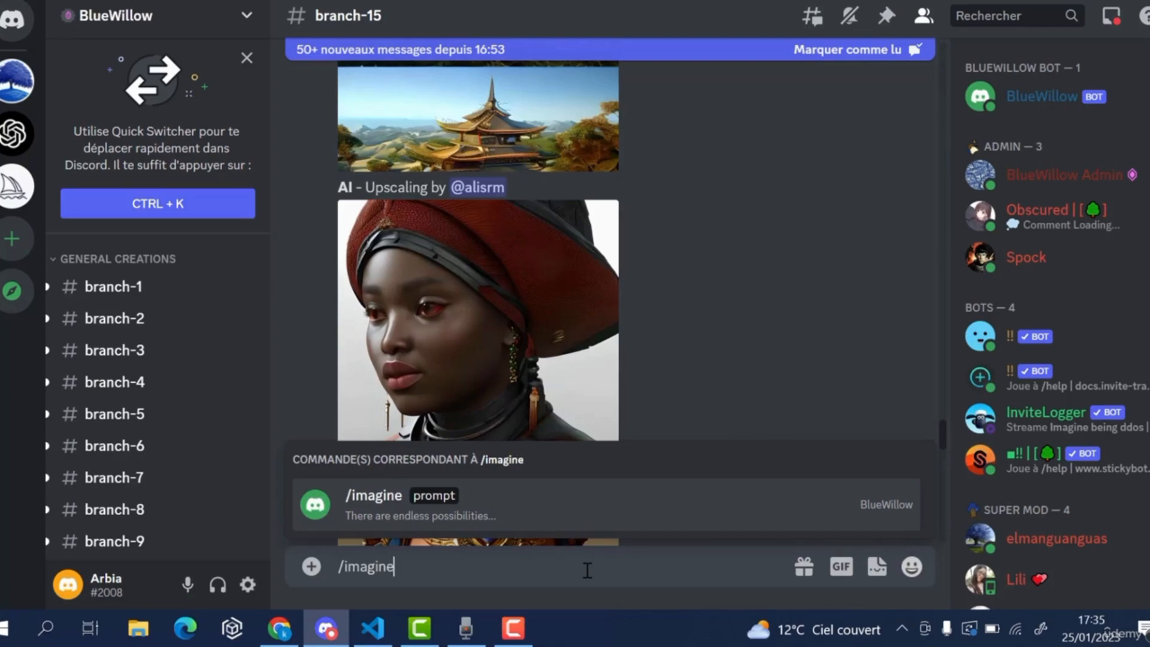
key(Tab)
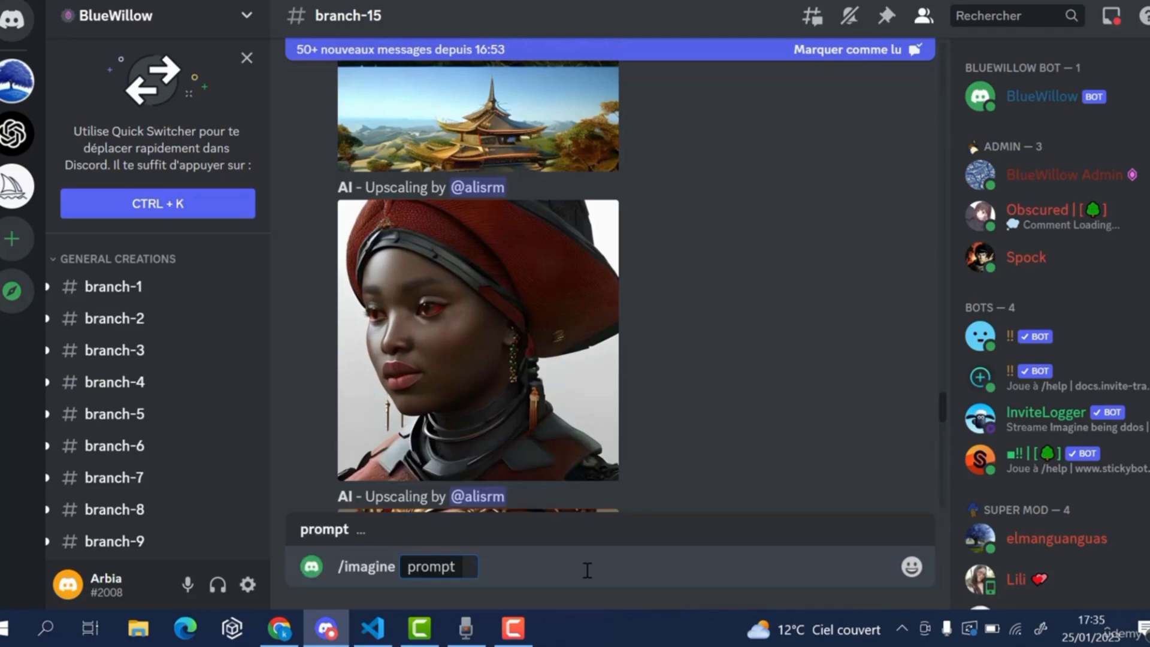
text(2 boys aged)
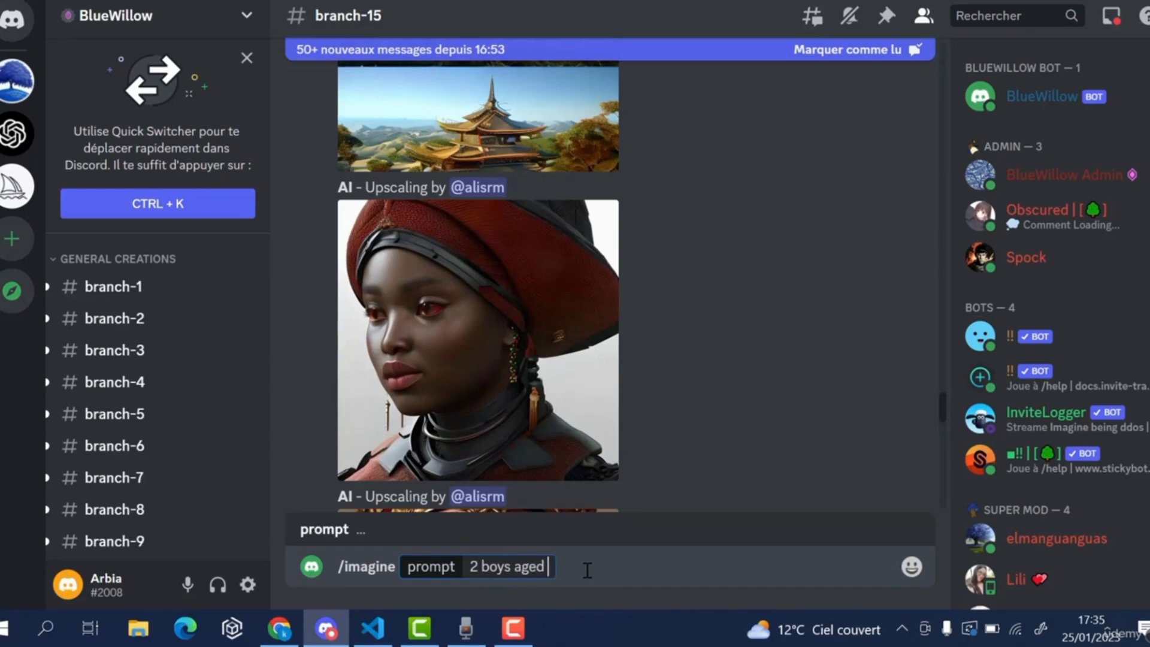
text(7 year old wi)
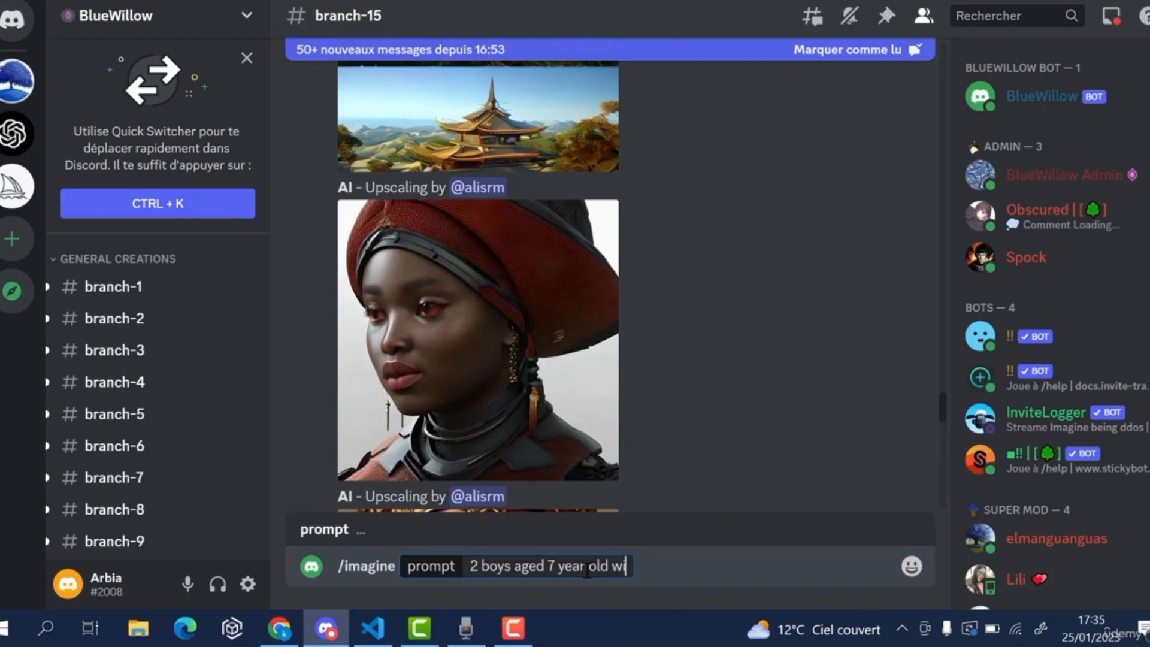
text(th bl)
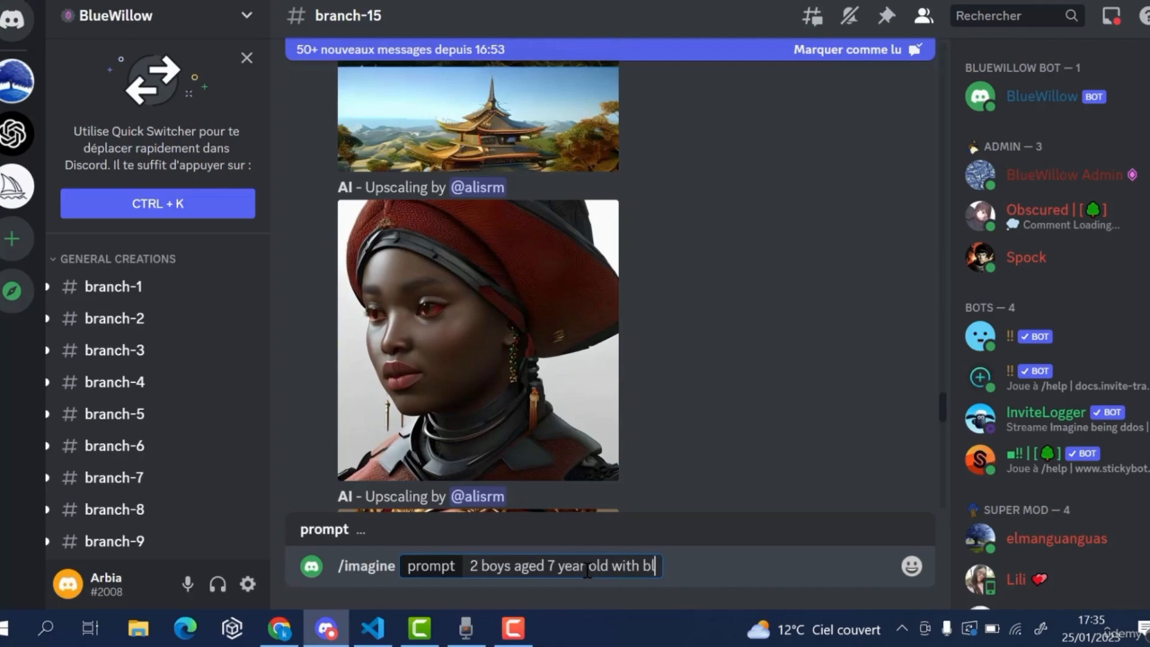
text(ack bax)
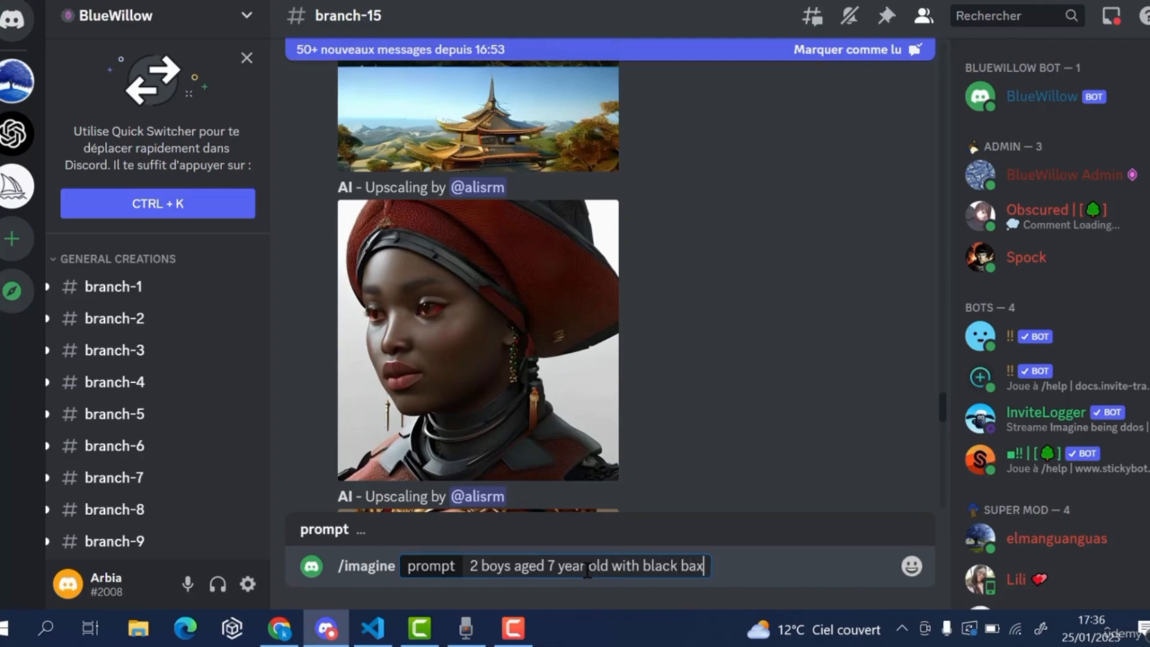
key(BackSpace)
text(ck)
text(gro)
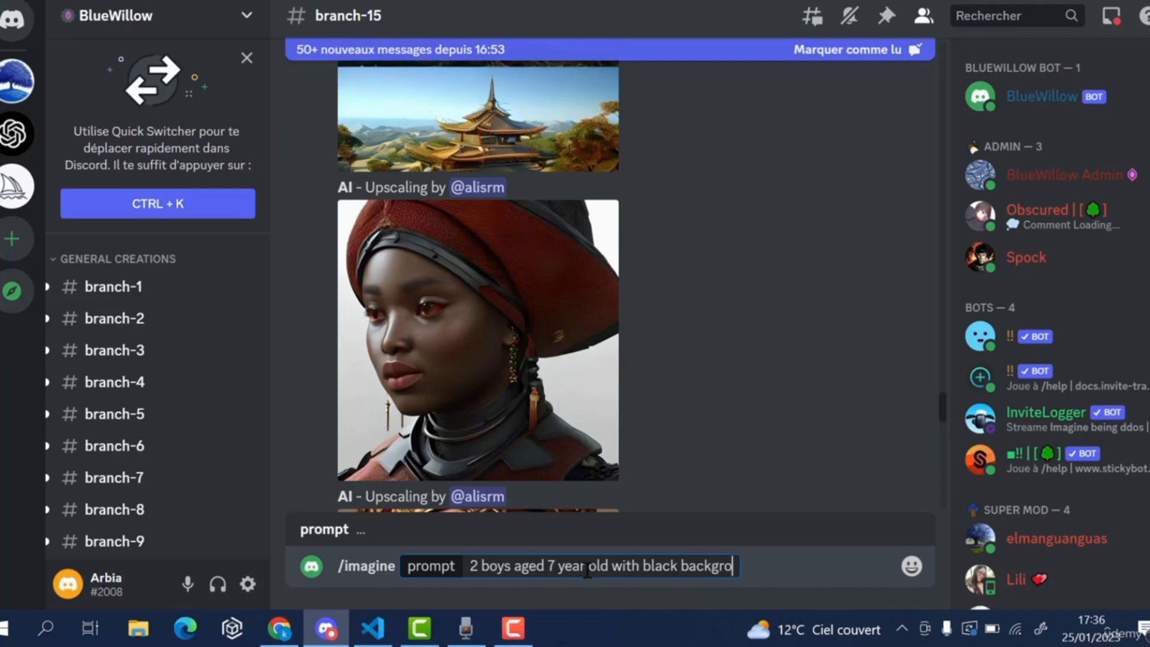
text(ung in)
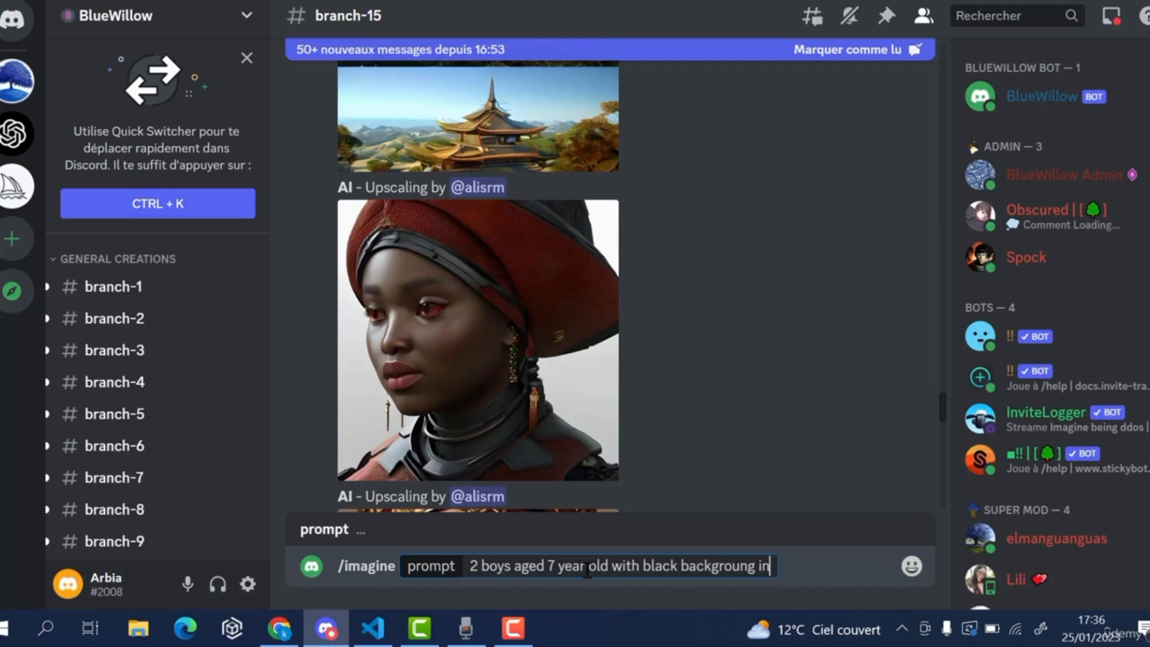
text( cartoon)
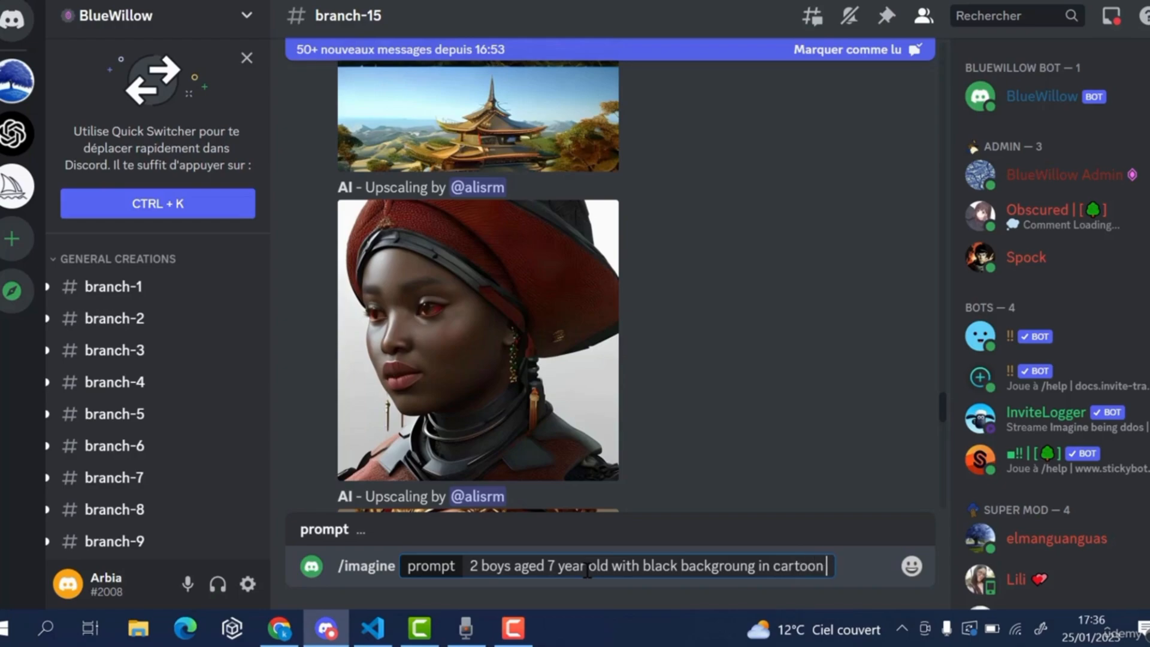
text( style)
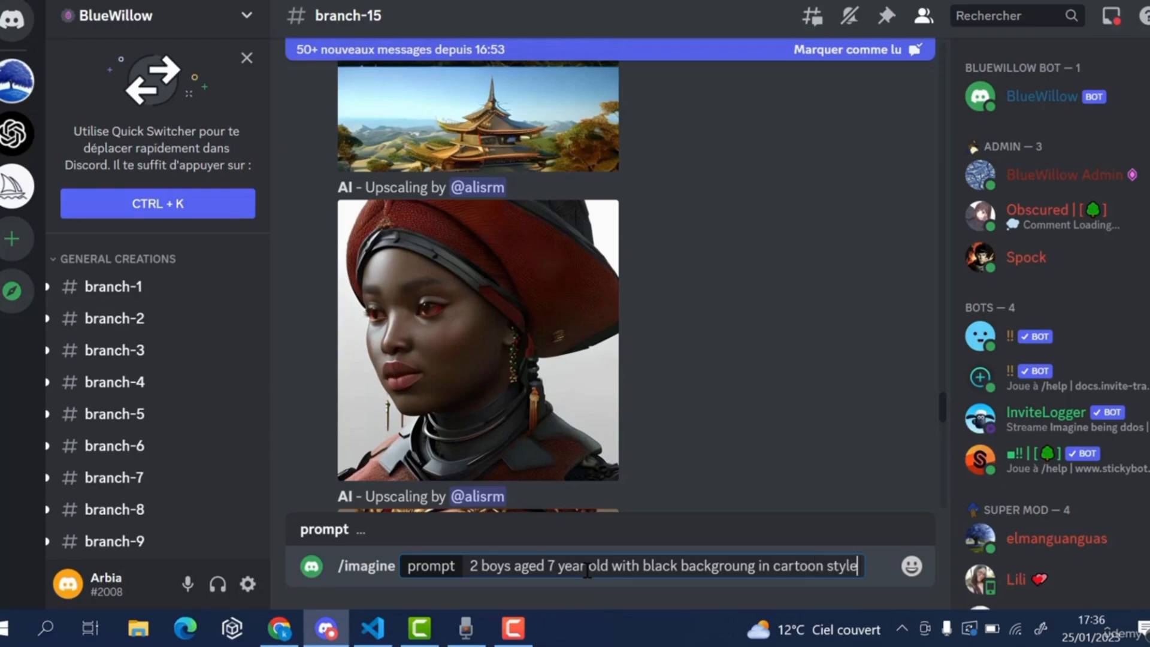
key(Return)
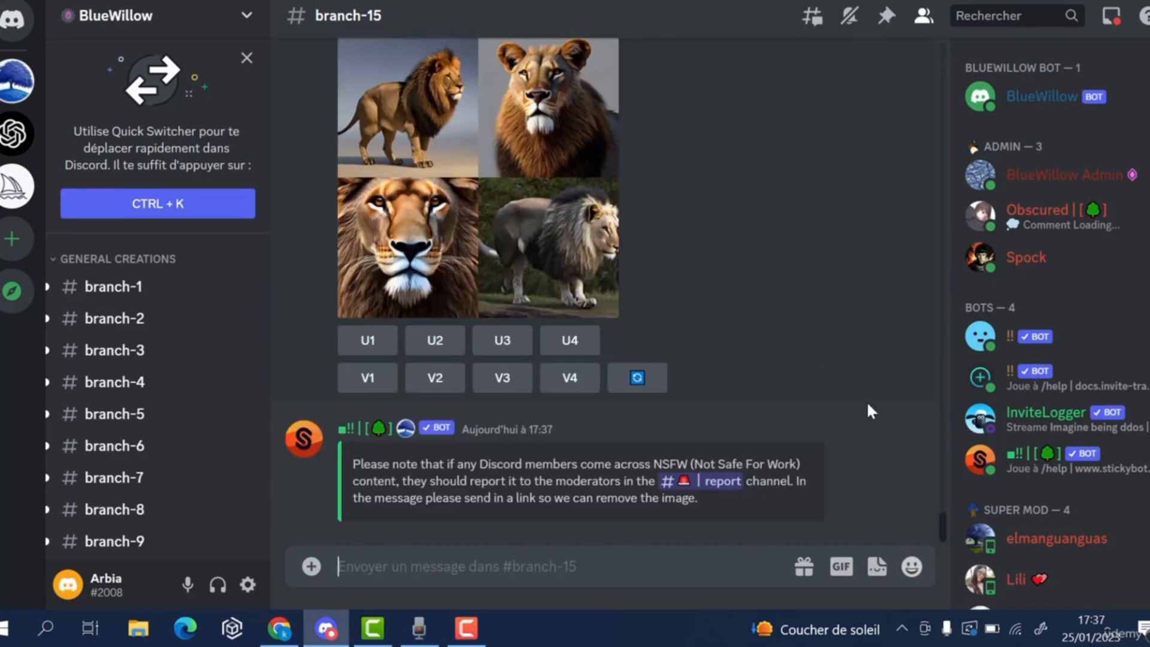
Fill in /imagine again with "2 boys aged 7 year old with black backgroung in cartoon style" and upscale the second image of that prompt's result
click(876, 414)
text(/imagine prompt: 2 boys aged 7 year old with black backgroung in cartoon style)
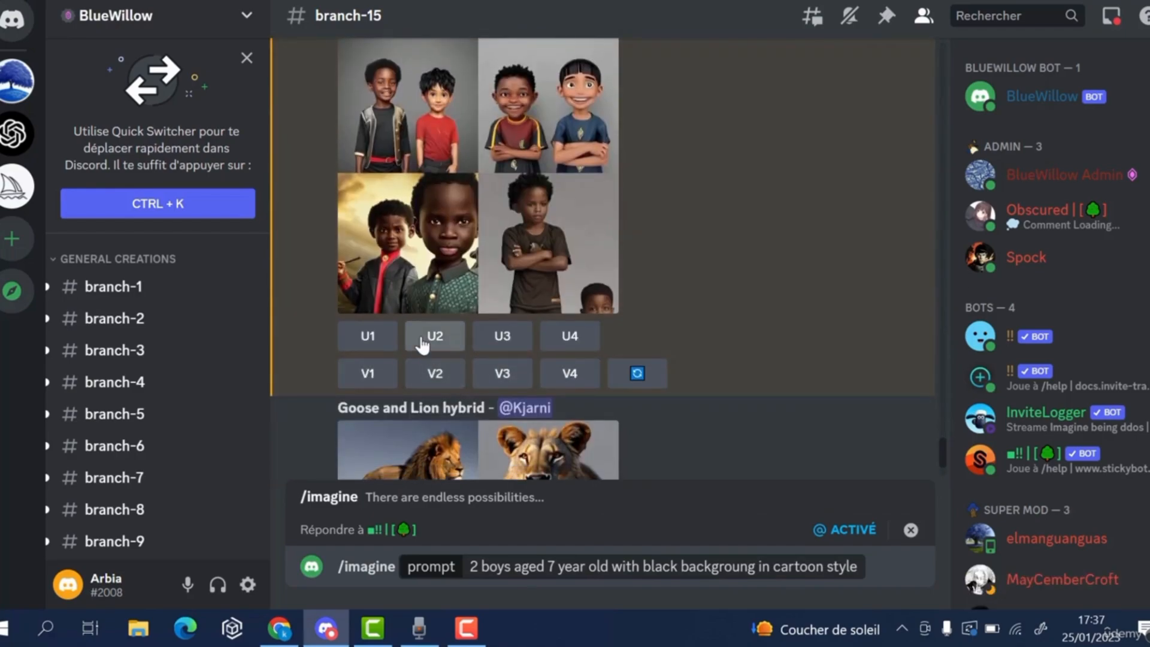
click(421, 339)
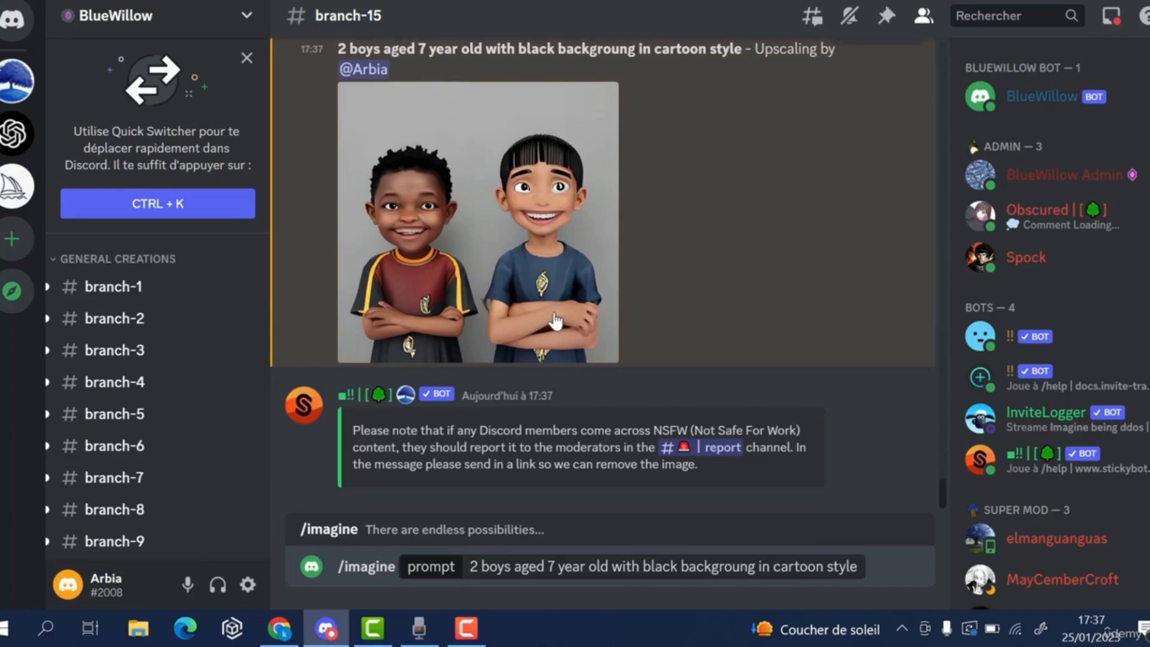
Open the upscaled picture of the two boys in the web browser and save it as boys.jpg
click(501, 255)
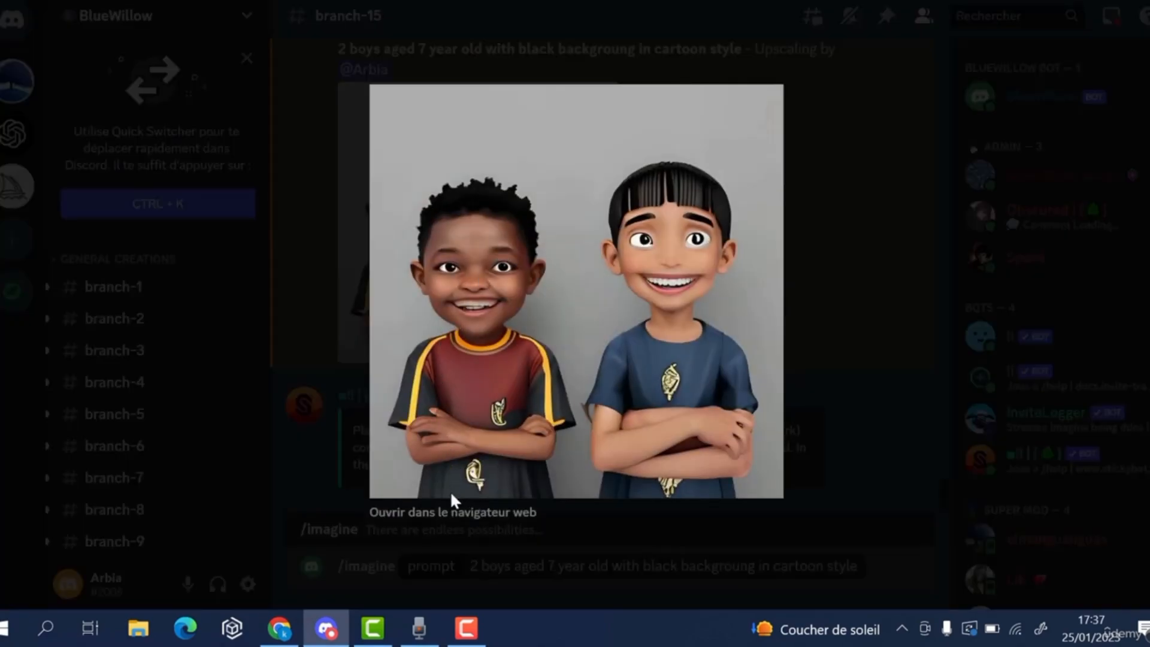
click(469, 515)
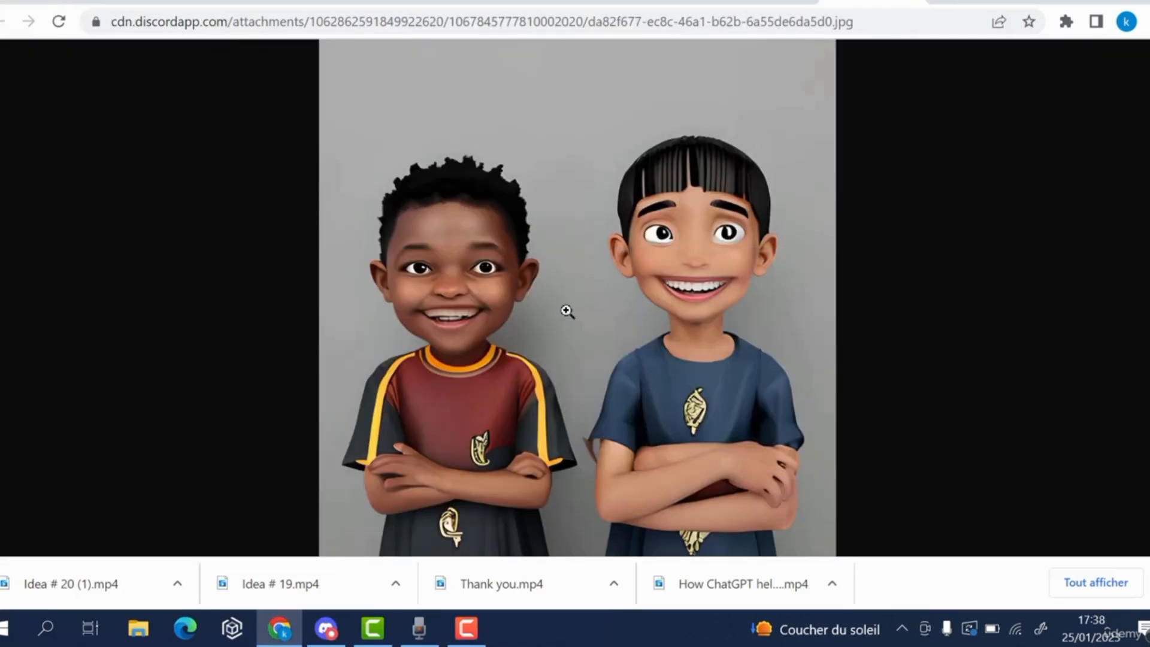
right_click(567, 311)
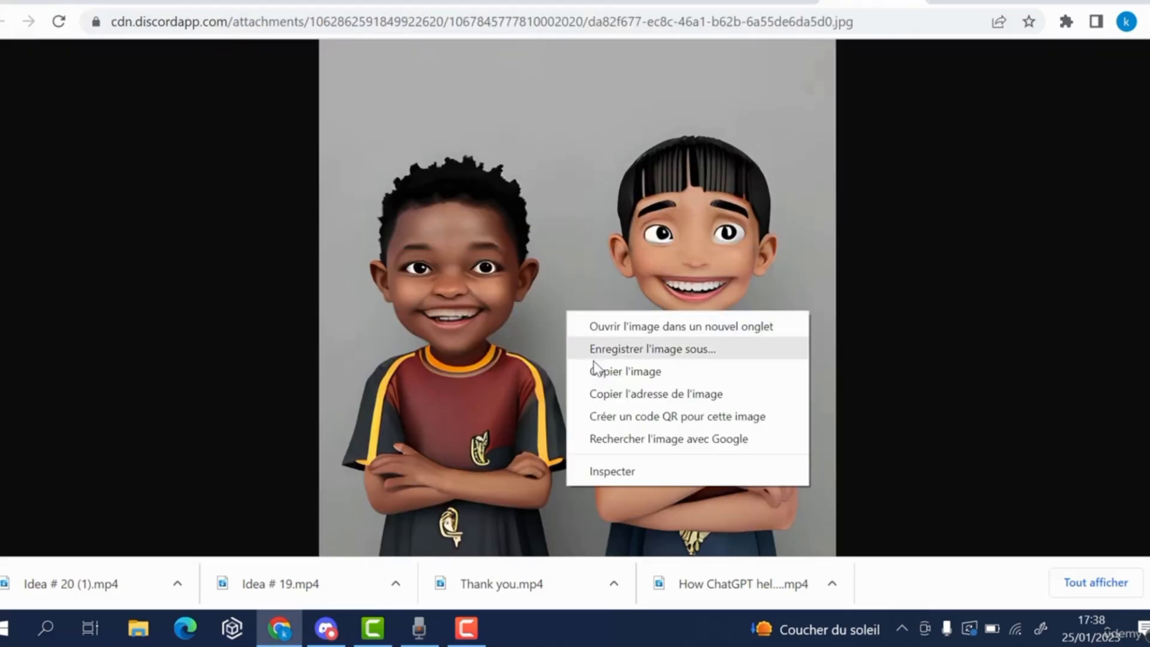
click(609, 352)
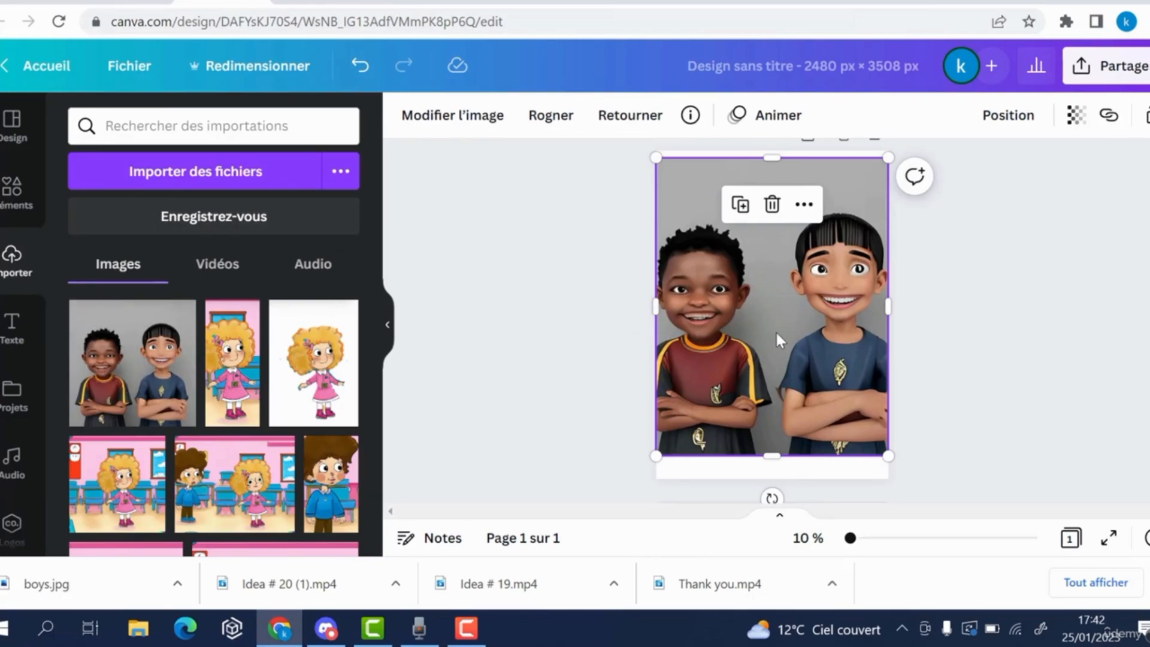
Remove the grey background from the two boys' image on the Canva page with the background remover
click(429, 120)
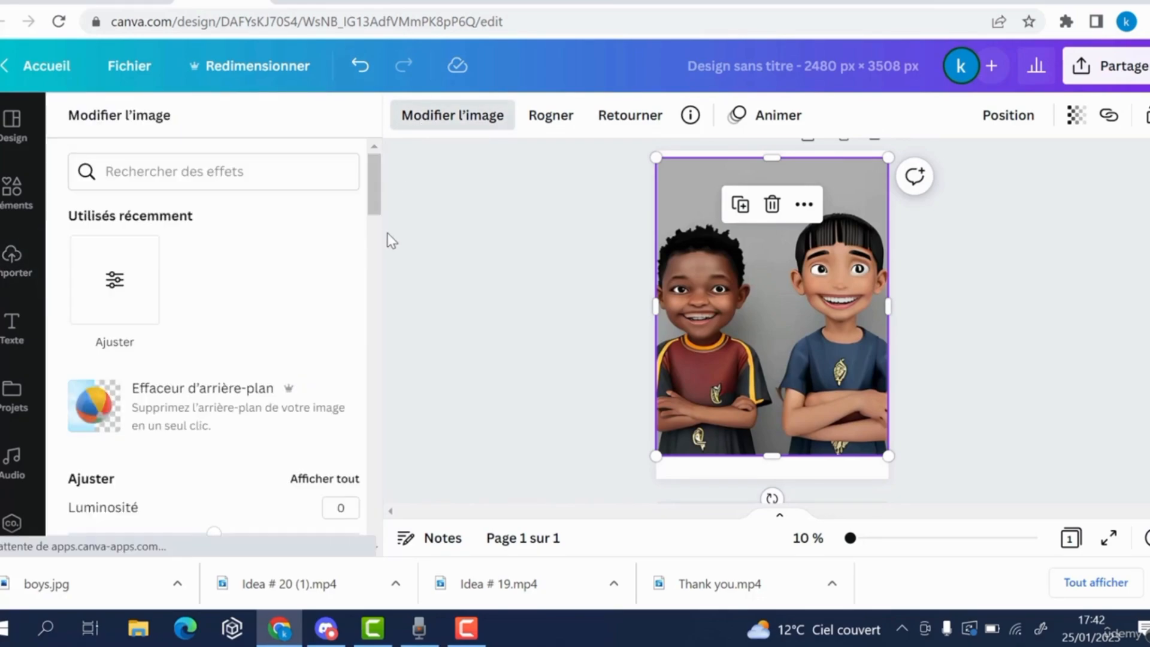
click(240, 404)
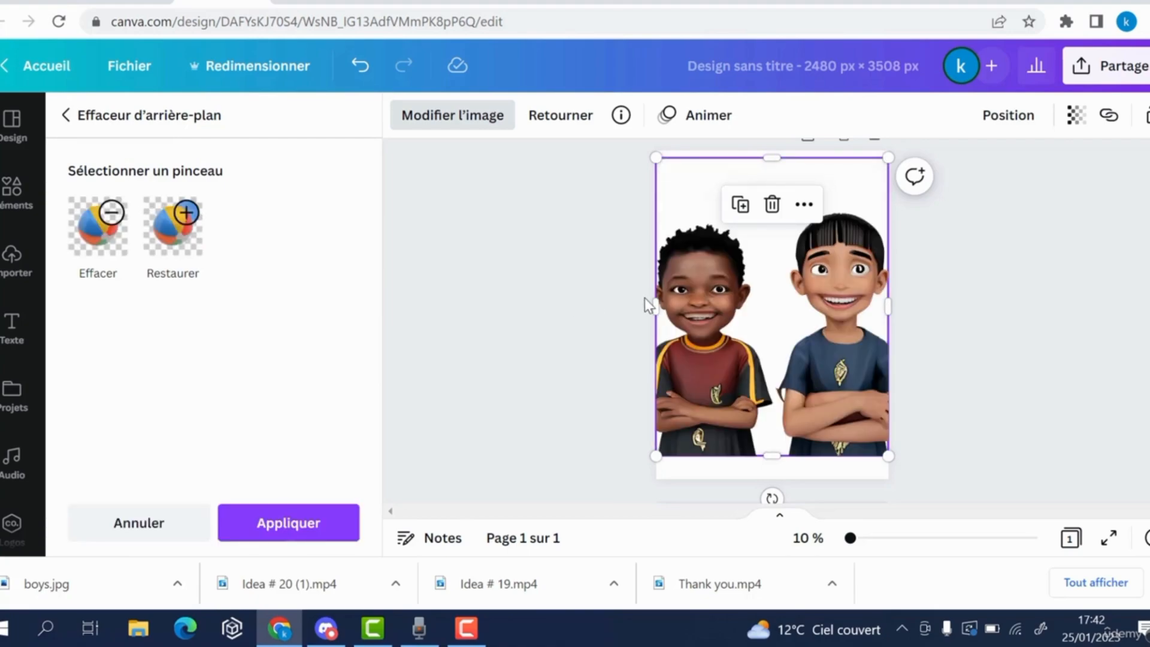
Check the story's setting in ChatGPT, then search Canva's elements for "forest"
click(582, 3)
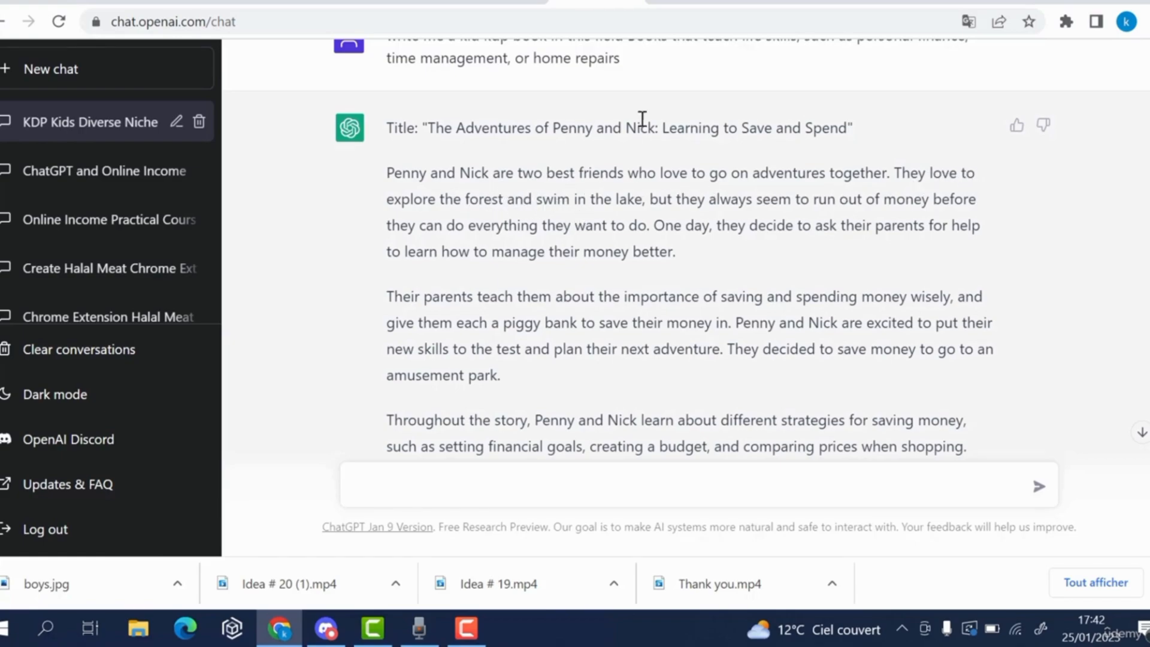
click(230, 3)
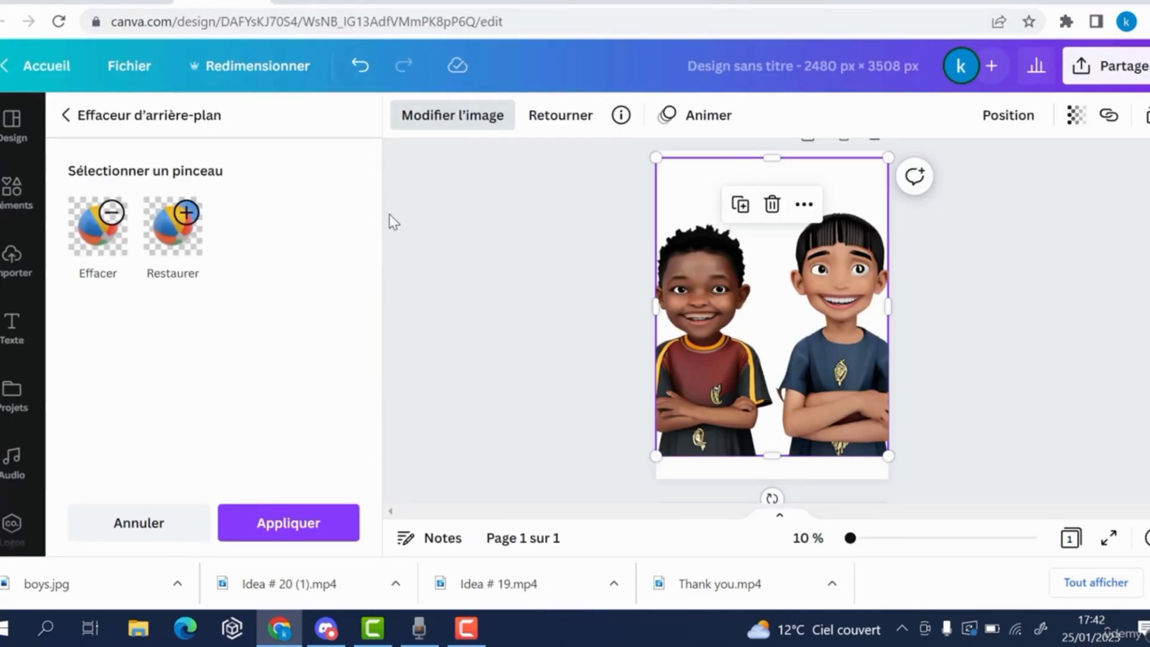
click(9, 203)
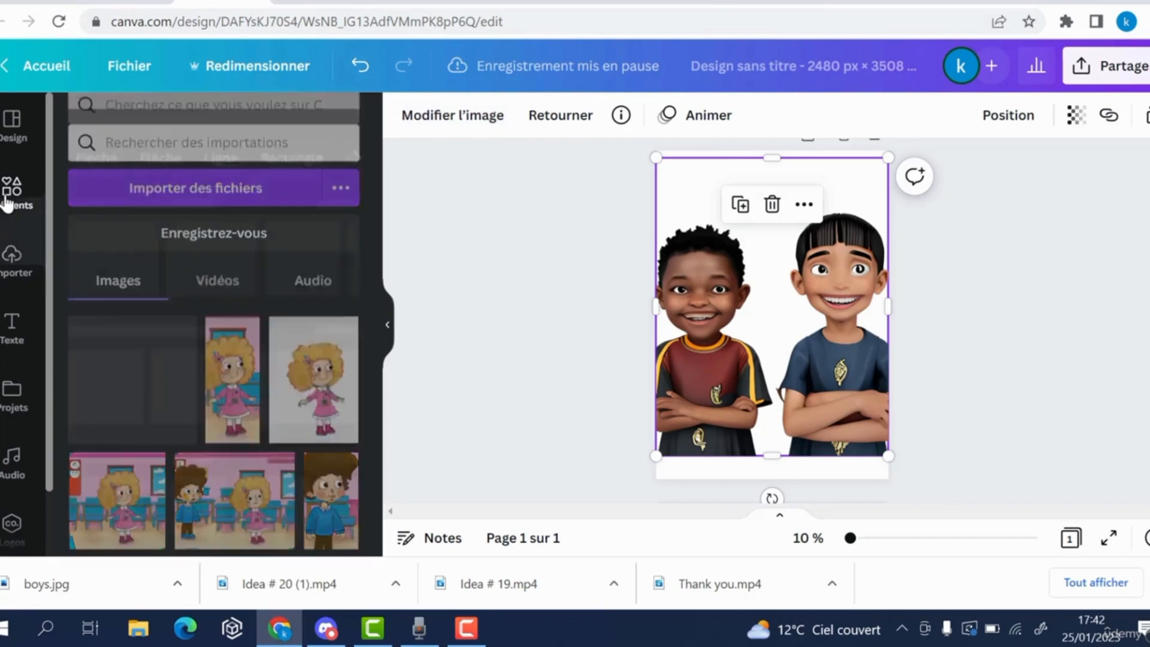
click(203, 126)
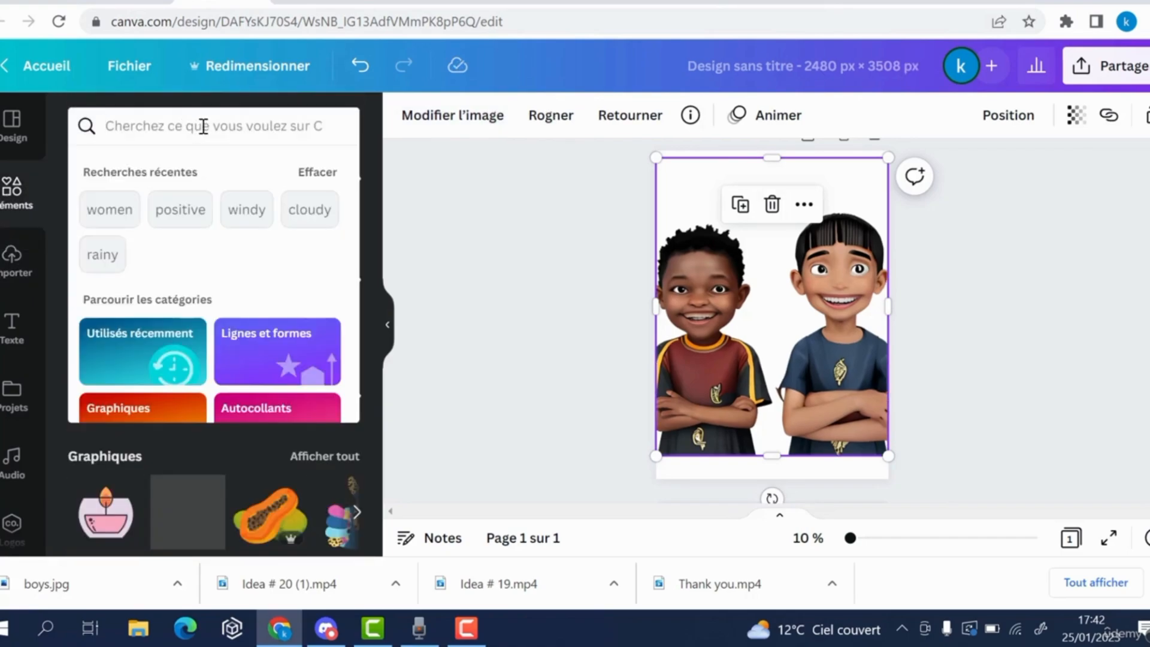
text(forest)
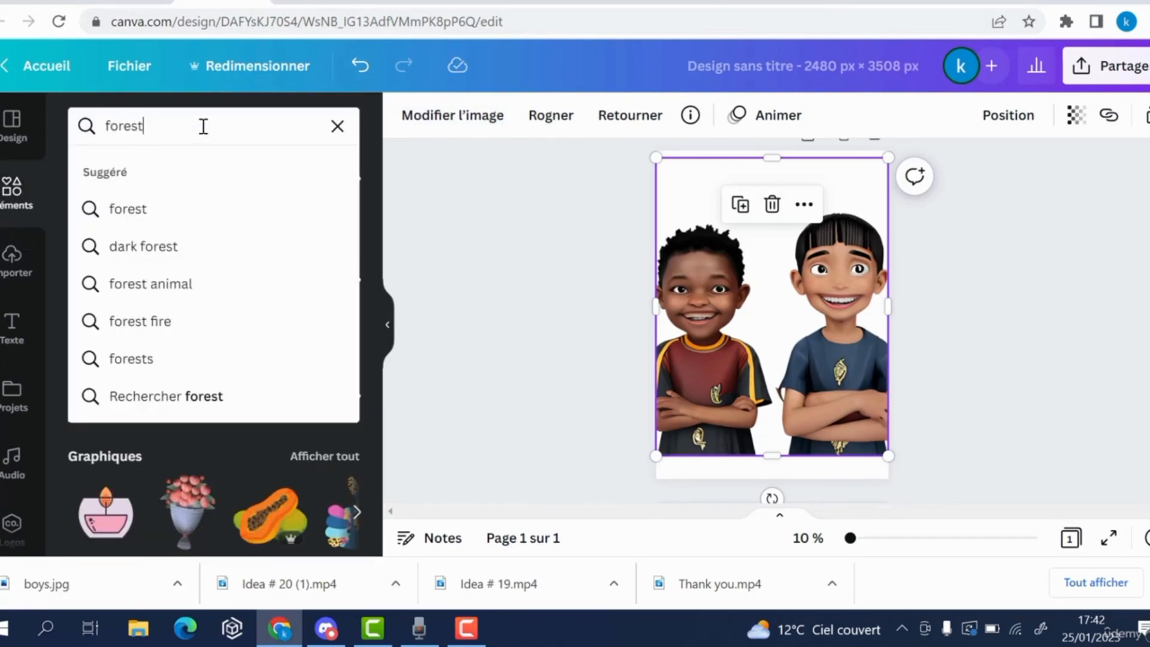
click(162, 212)
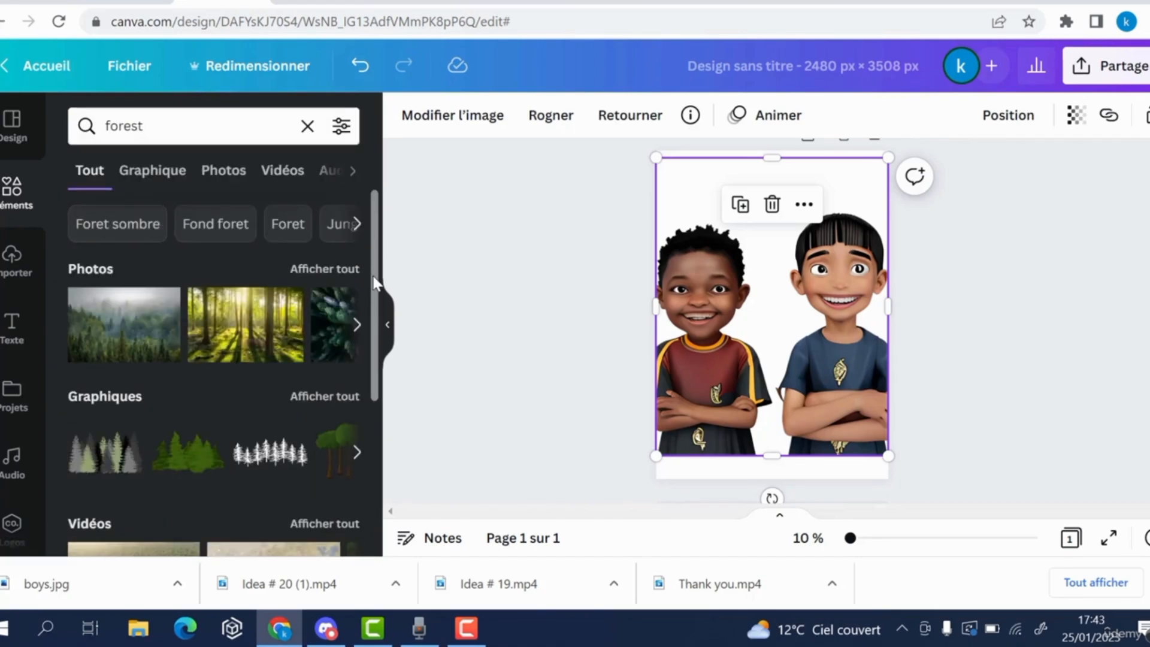
Show all the forest photos and add the dark jungle photo with light rays through the trees to the page
mouse_move(376, 281)
mouse_down()
mouse_move(377, 368)
mouse_move(377, 302)
mouse_up()
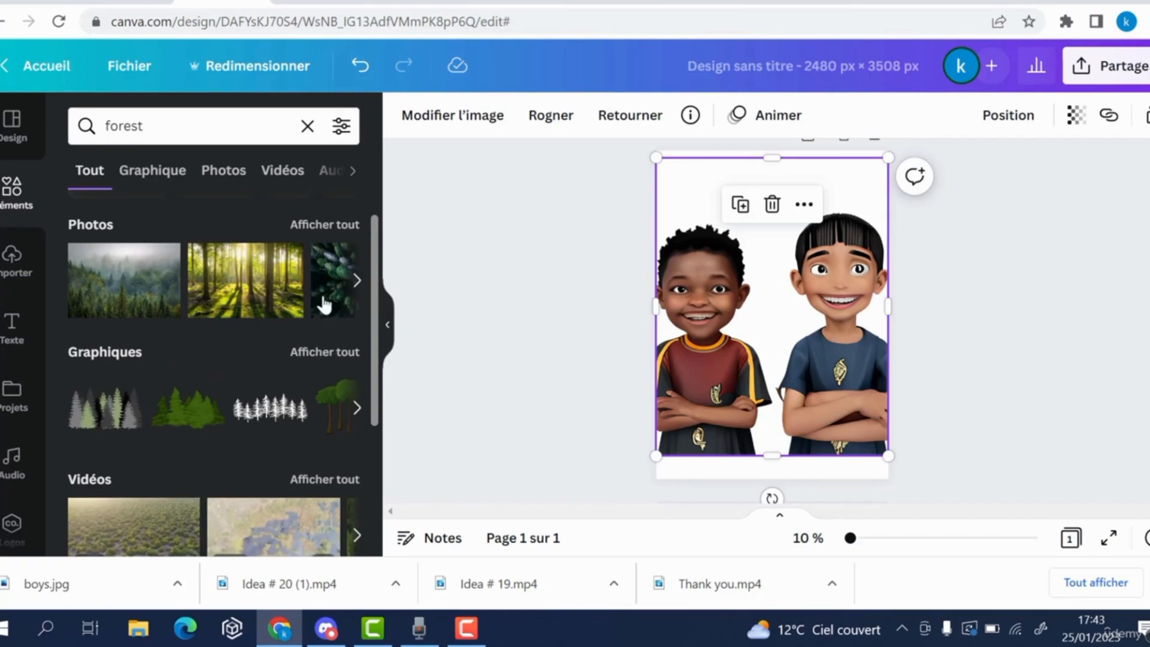
click(312, 225)
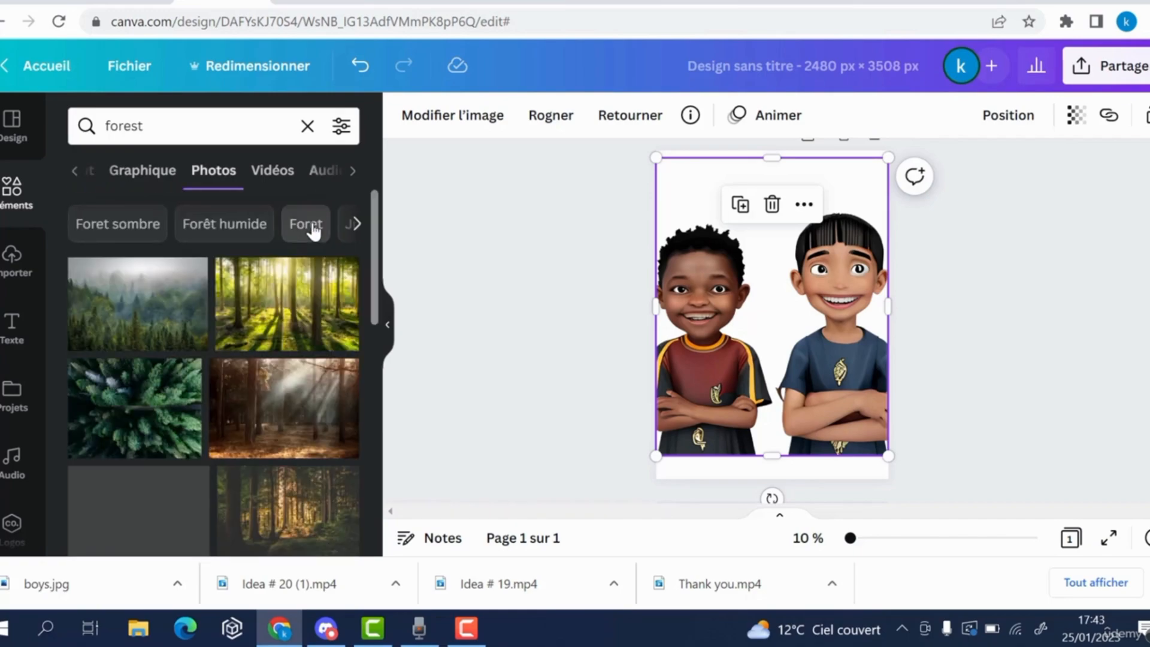
drag(377, 279, 378, 382)
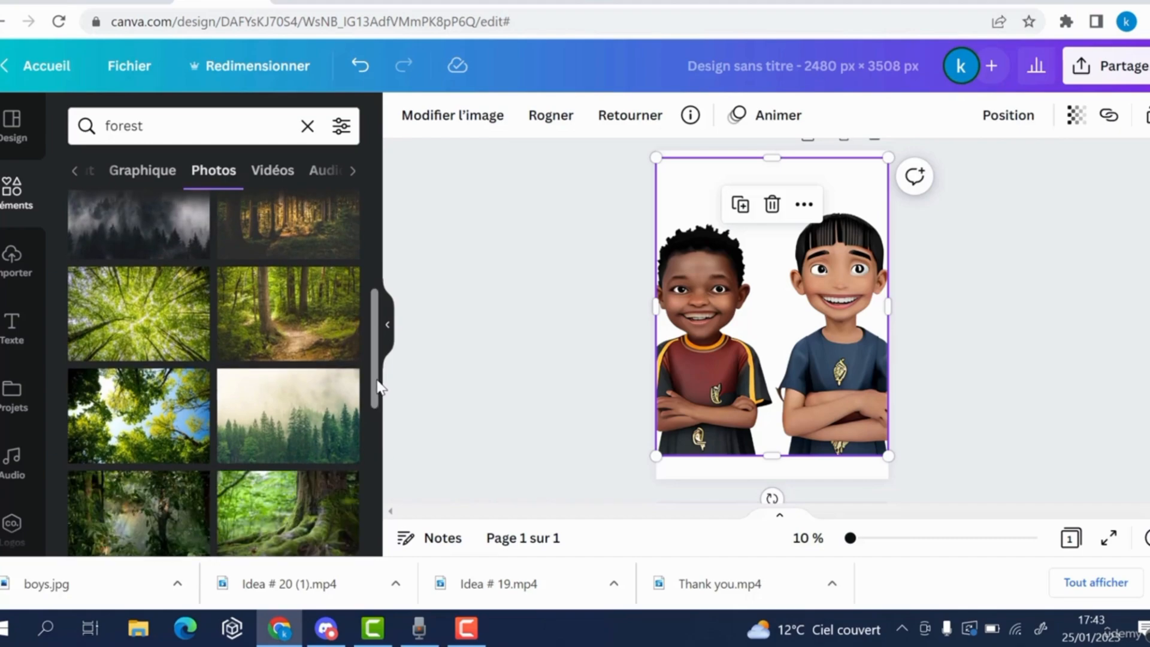
scroll(324, 389, down, 3)
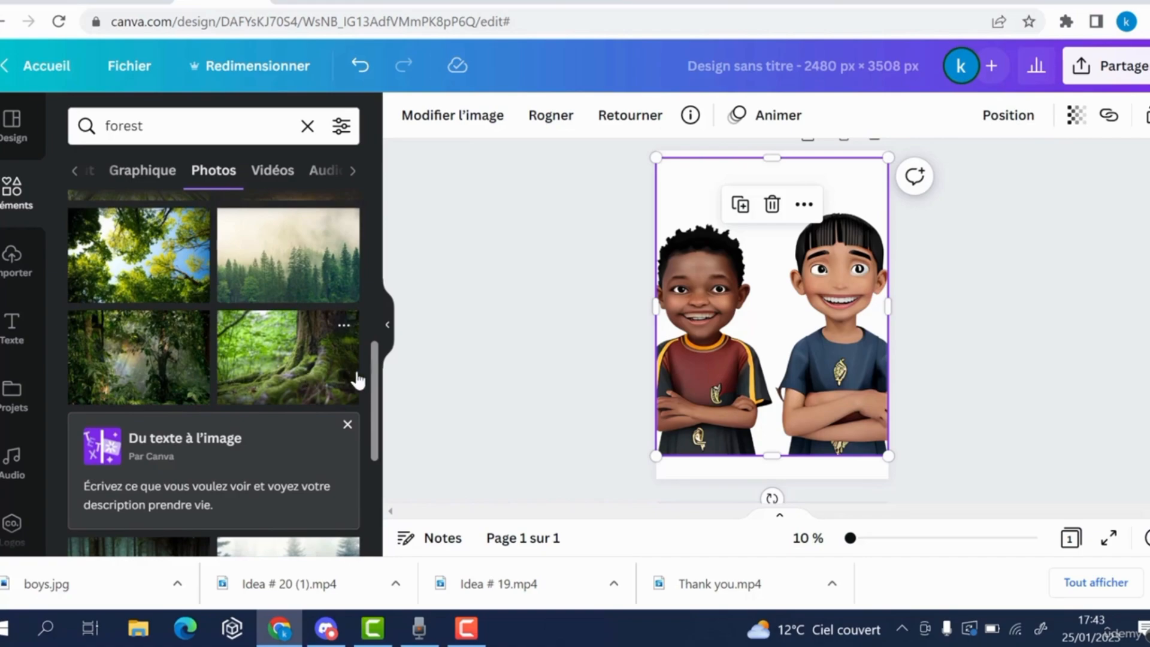
click(158, 363)
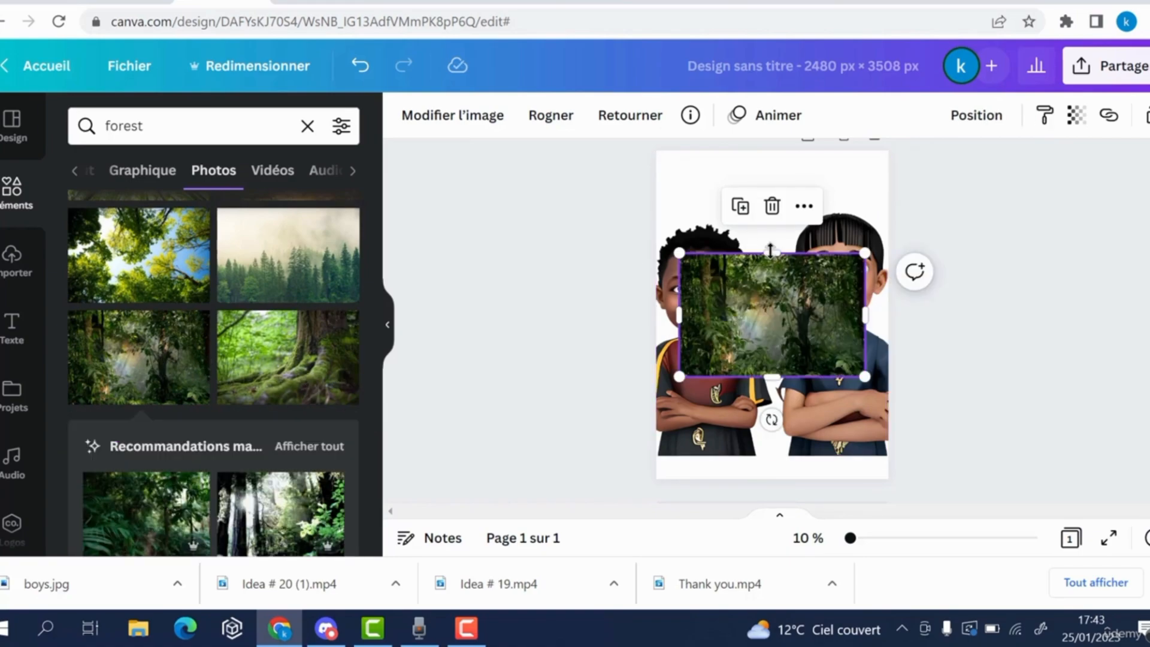
Stretch the forest photo on all four sides until it covers the whole page
drag(772, 253, 756, 149)
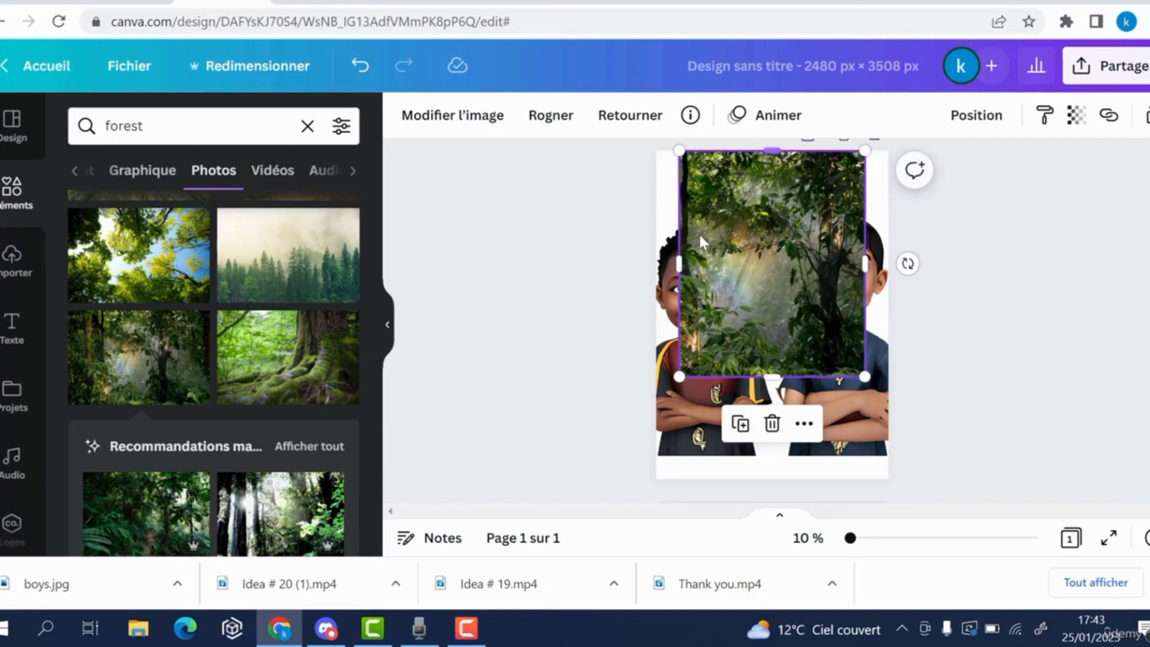
drag(669, 267, 648, 267)
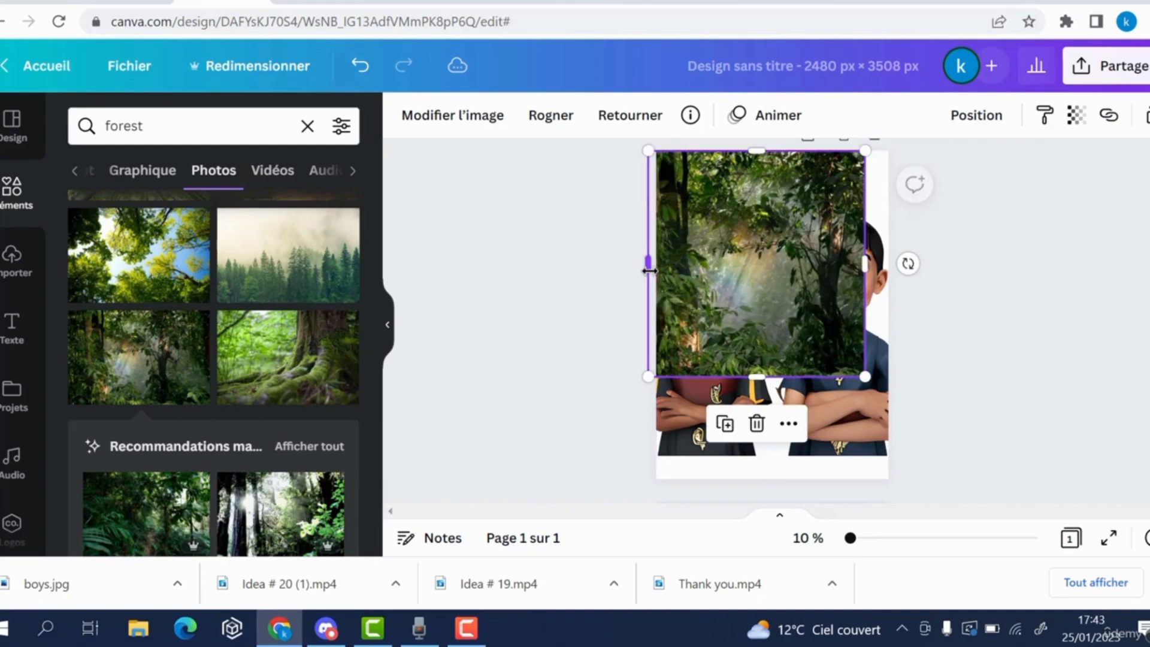
drag(866, 264, 897, 264)
drag(773, 378, 773, 479)
Send the forest photo to the back, behind the two boys, and deselect it
right_click(770, 376)
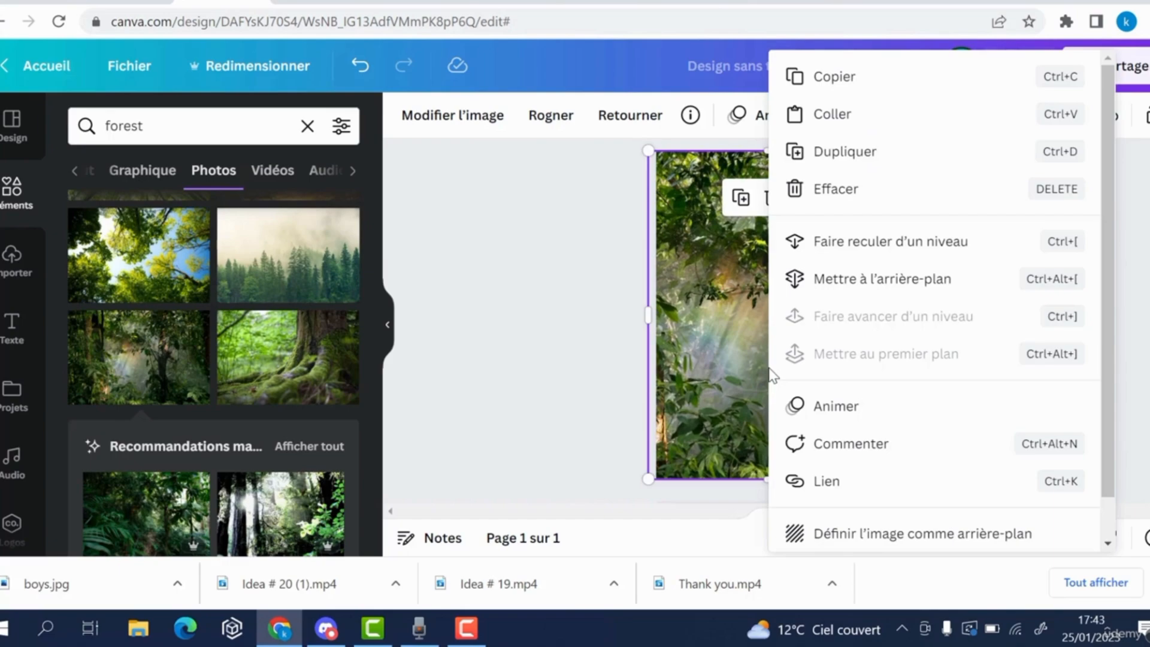
click(868, 282)
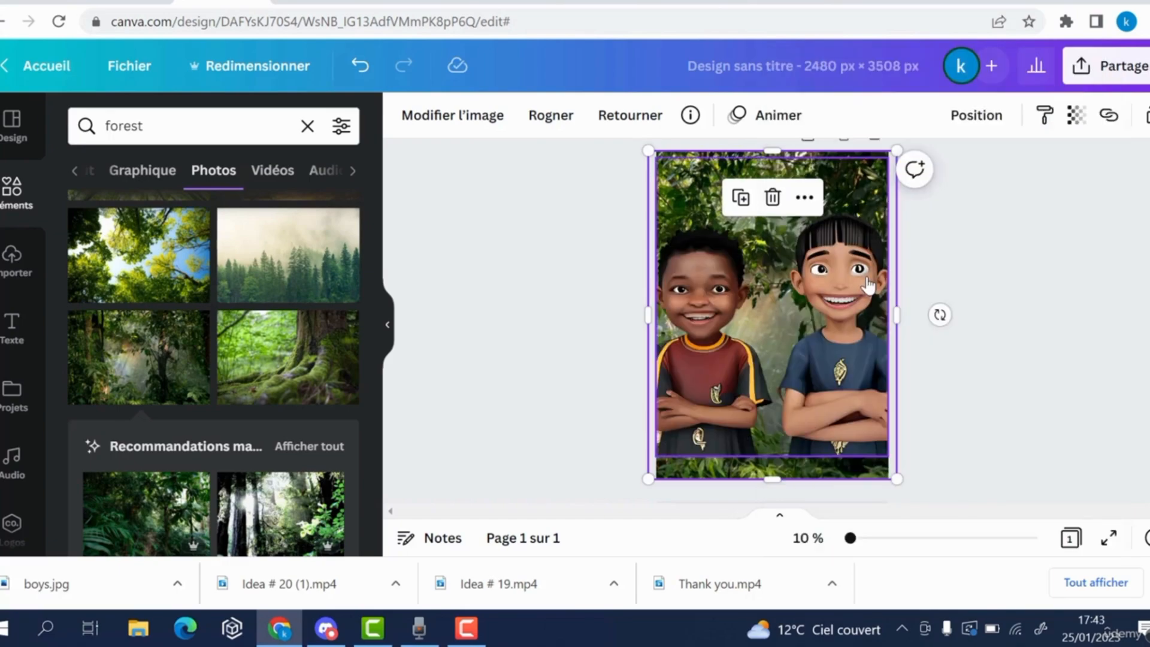
click(635, 360)
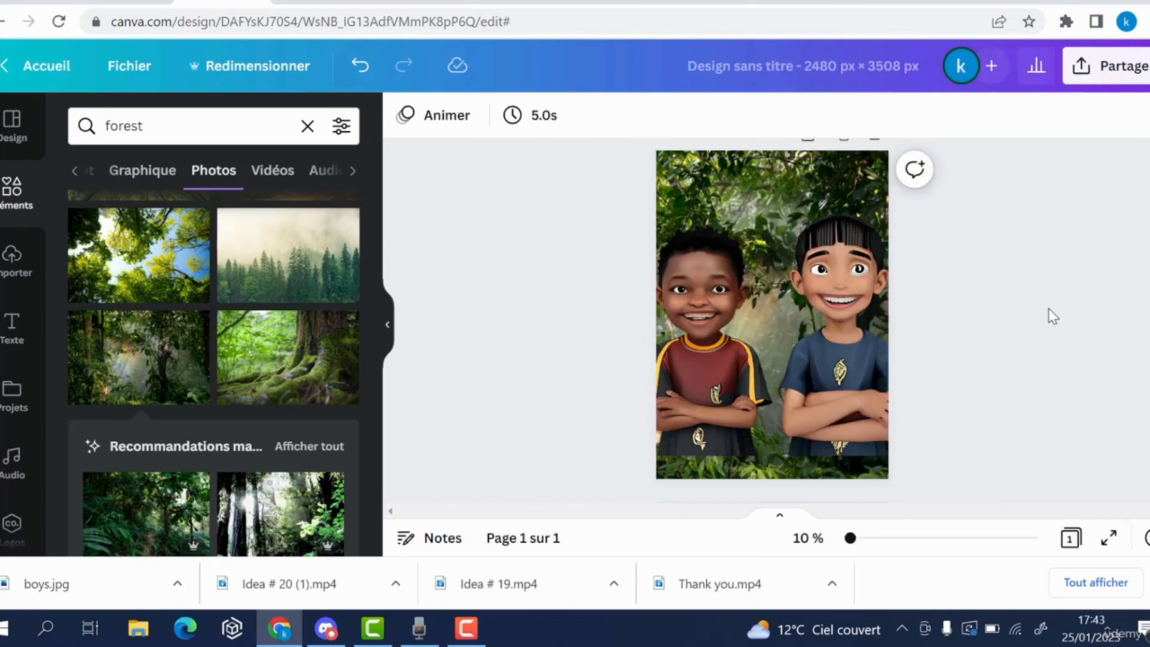